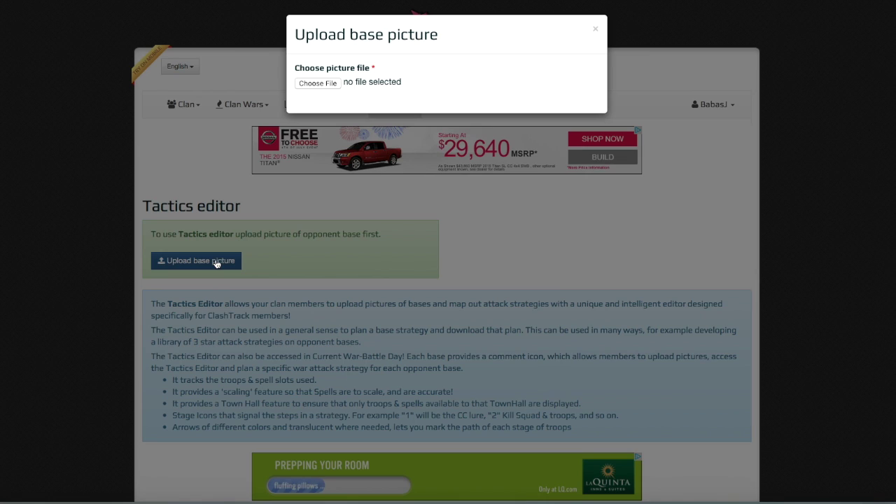
# Upload IMG_0174.PNG from the Desktop folder as the opponent's base picture
pyautogui.click(327, 84)
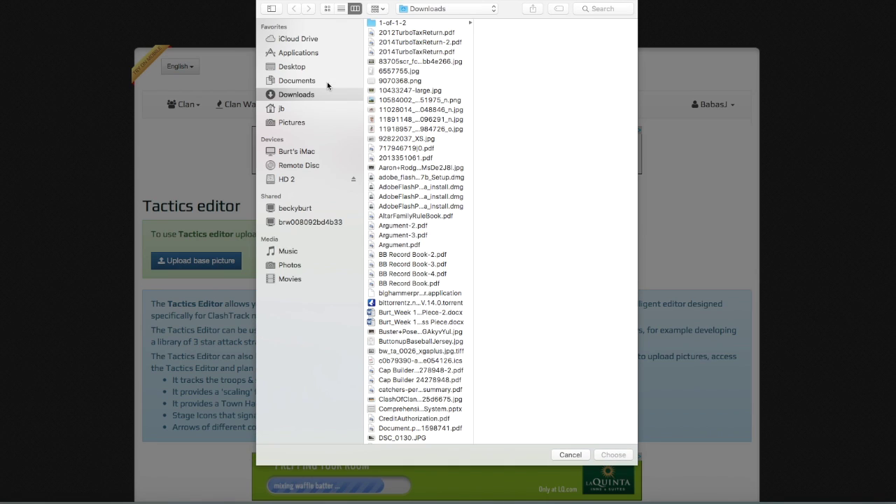
pyautogui.click(293, 67)
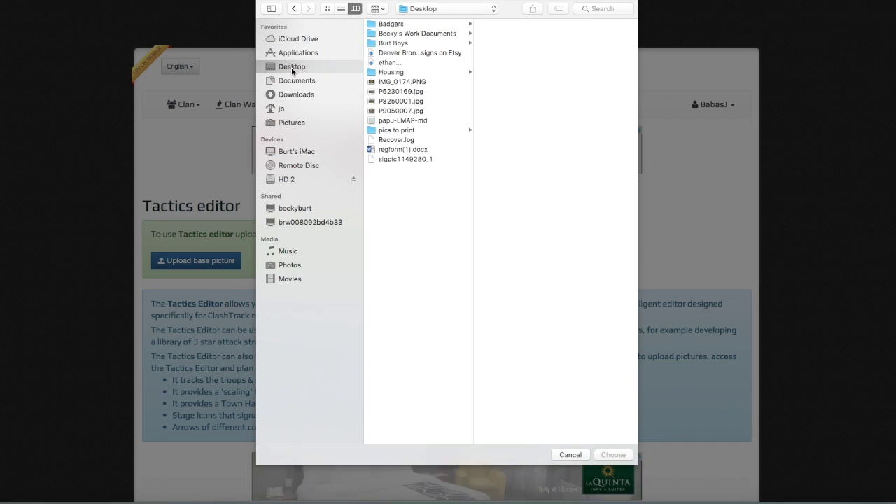
pyautogui.click(403, 82)
pyautogui.click(614, 455)
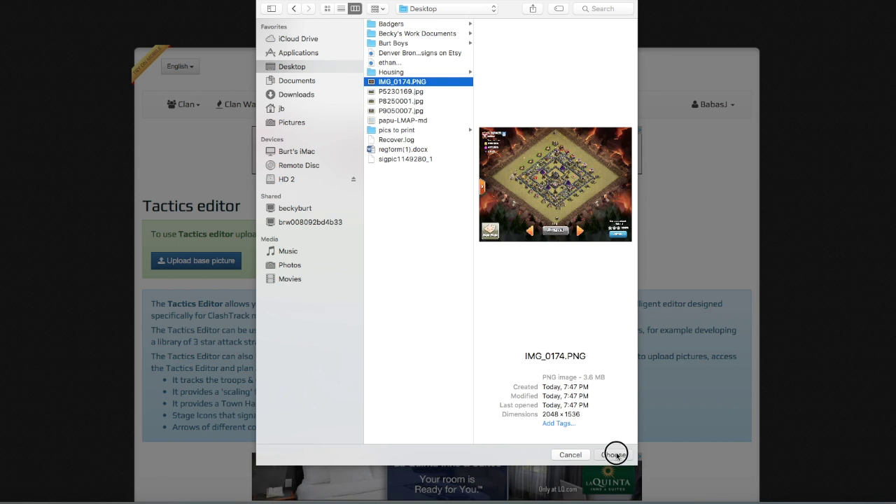
# Set the attackers' Town hall level to the fifth option and check the troop and spell limits below the base picture
pyautogui.scroll(-5, 424, 273)
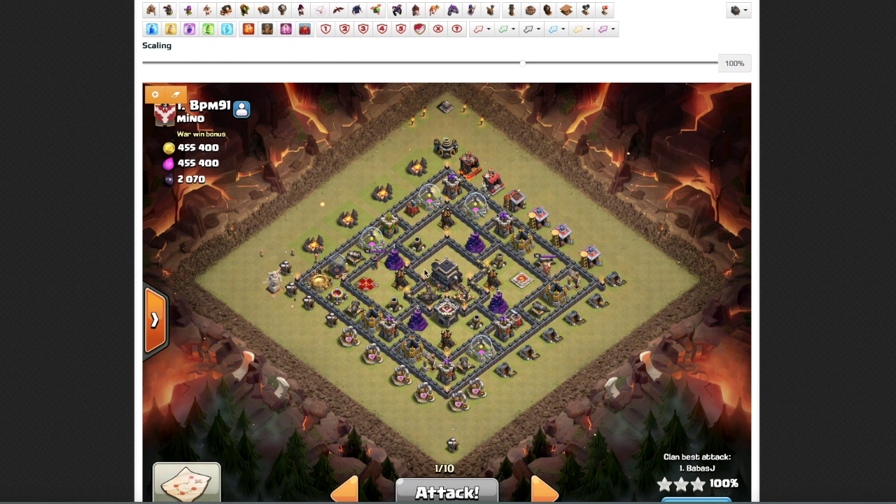
pyautogui.scroll(2, 424, 273)
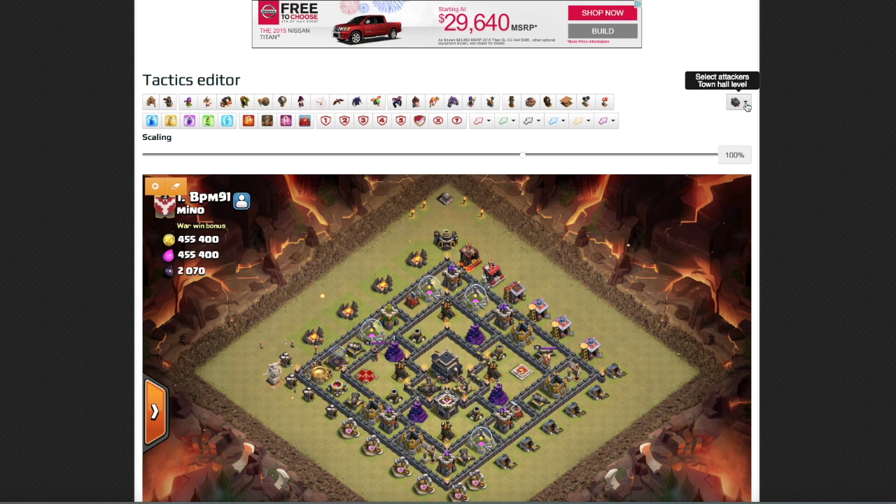
pyautogui.click(746, 104)
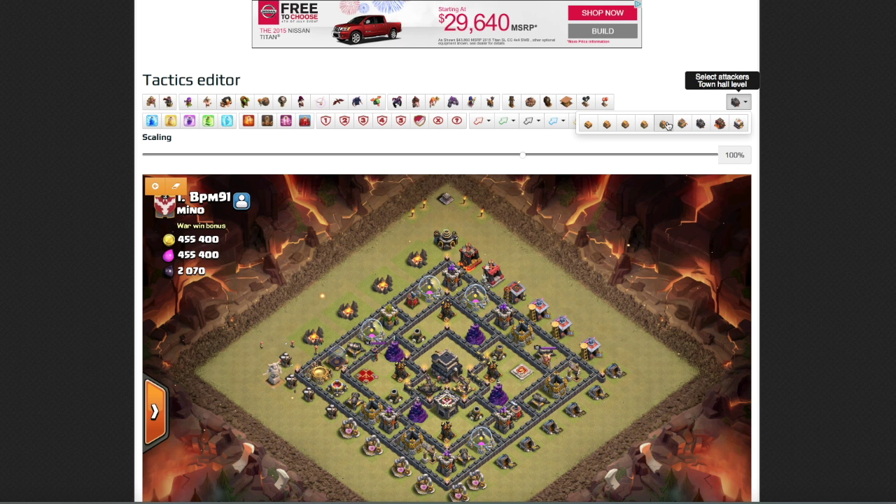
pyautogui.click(664, 125)
pyautogui.scroll(-1, 630, 125)
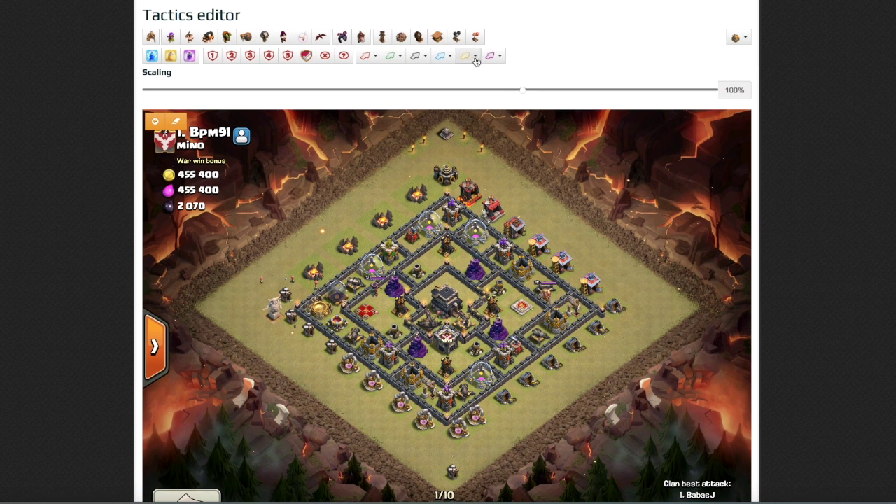
pyautogui.scroll(-2, 294, 67)
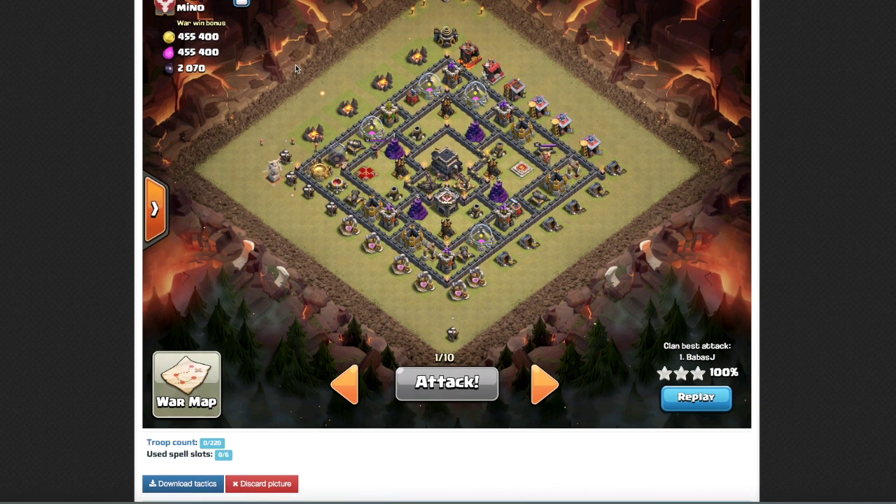
pyautogui.scroll(1, 248, 458)
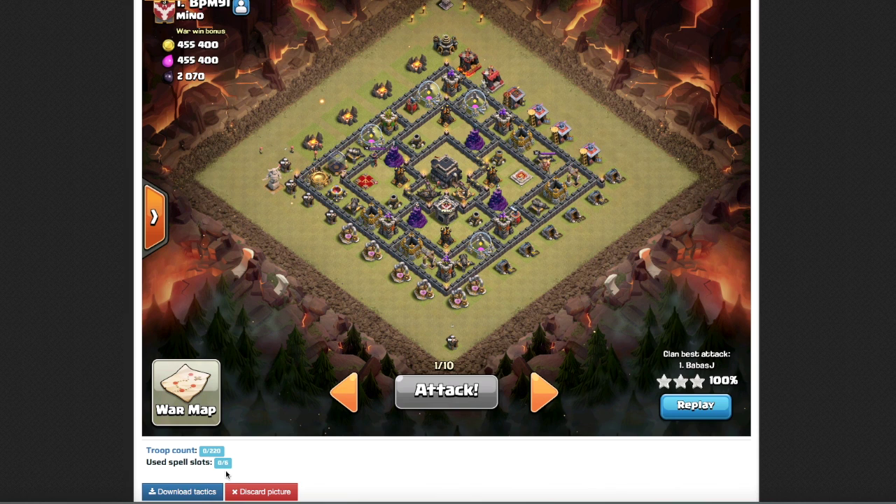
pyautogui.scroll(2, 326, 474)
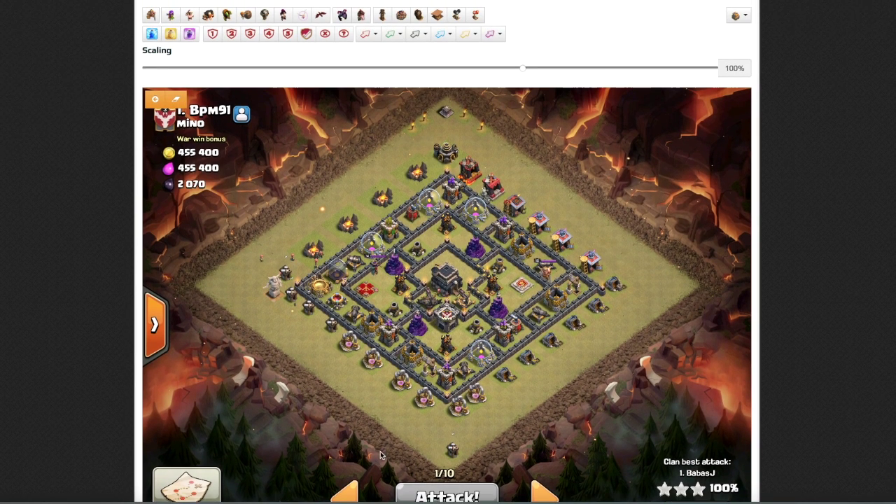
# Set the attackers' Town hall level to the seventh option in the list
pyautogui.click(745, 16)
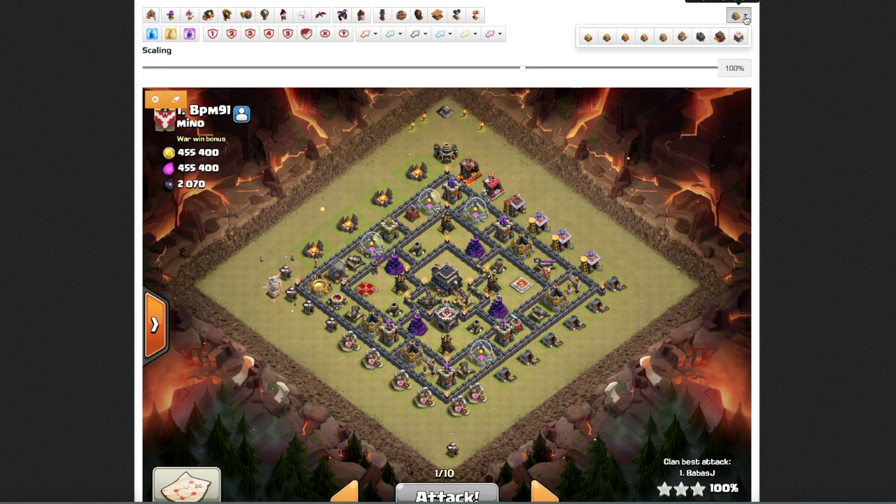
pyautogui.click(701, 36)
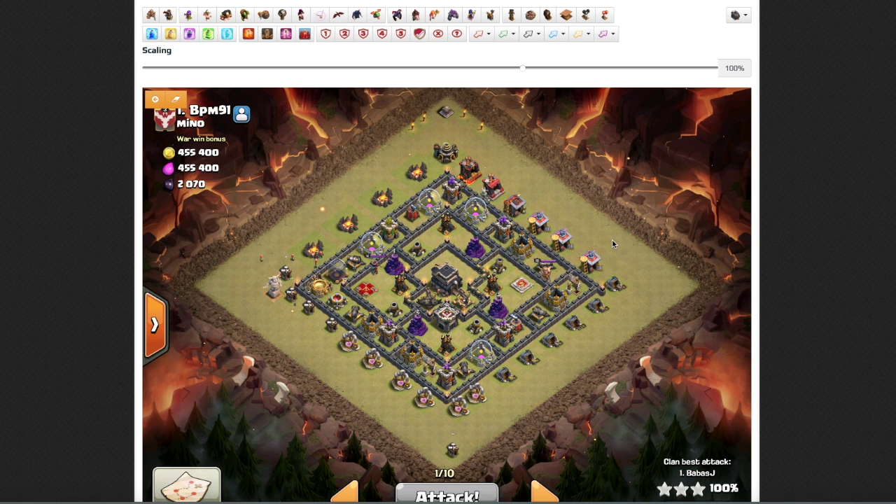
pyautogui.scroll(1, 613, 244)
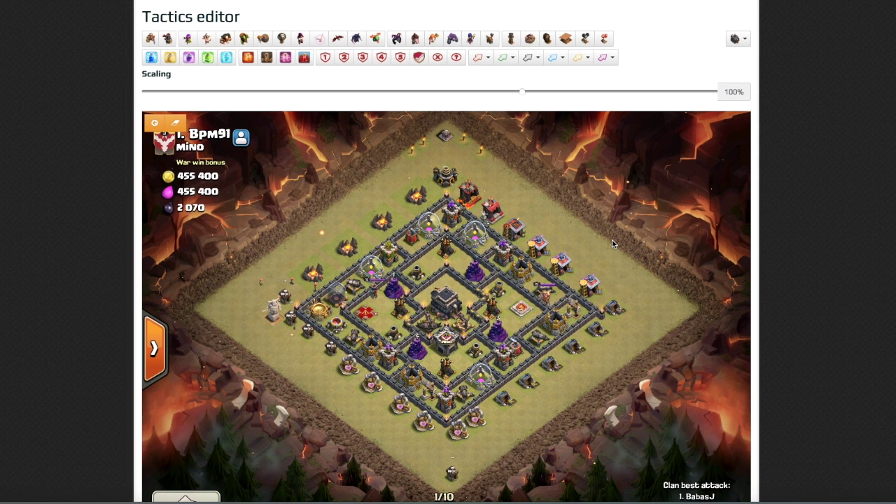
pyautogui.scroll(-1, 612, 244)
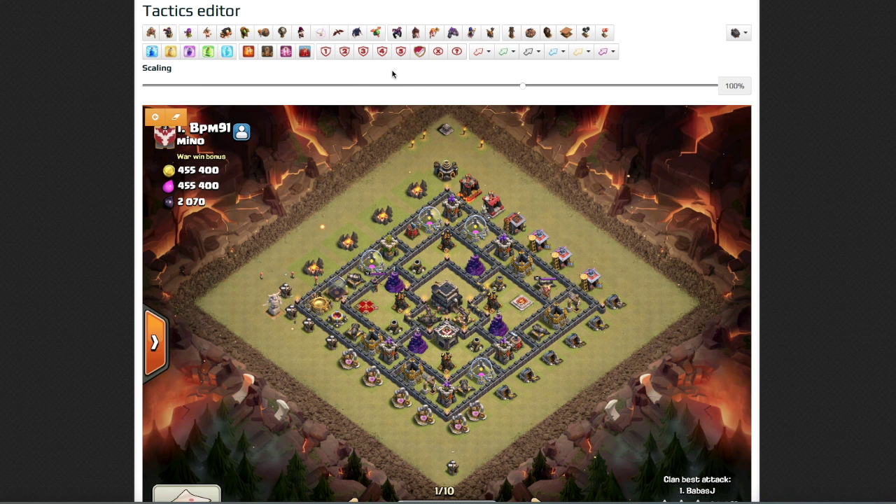
# Place four earthquake spells on the base's core just below the Town Hall and check the used spell slots
pyautogui.click(269, 56)
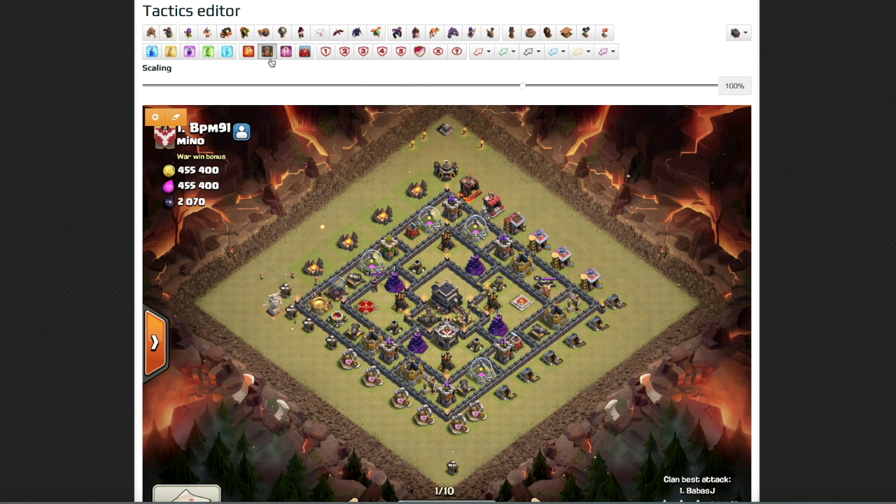
pyautogui.click(447, 326)
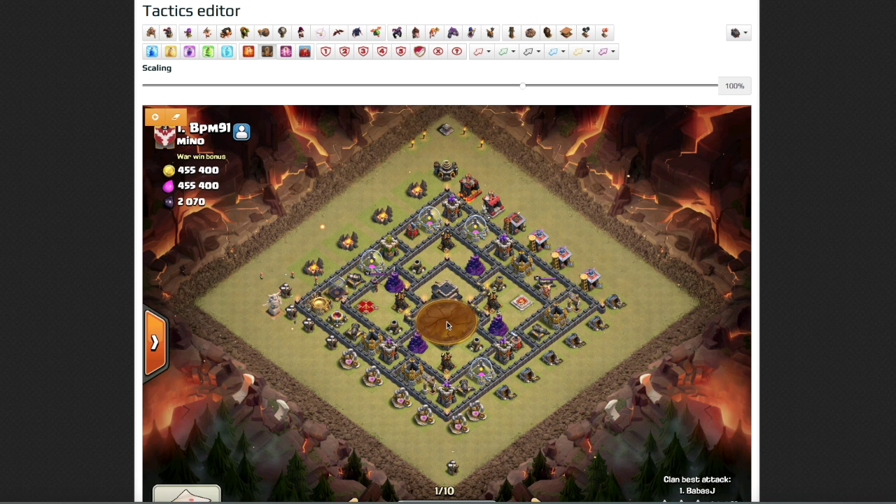
pyautogui.scroll(-3, 448, 326)
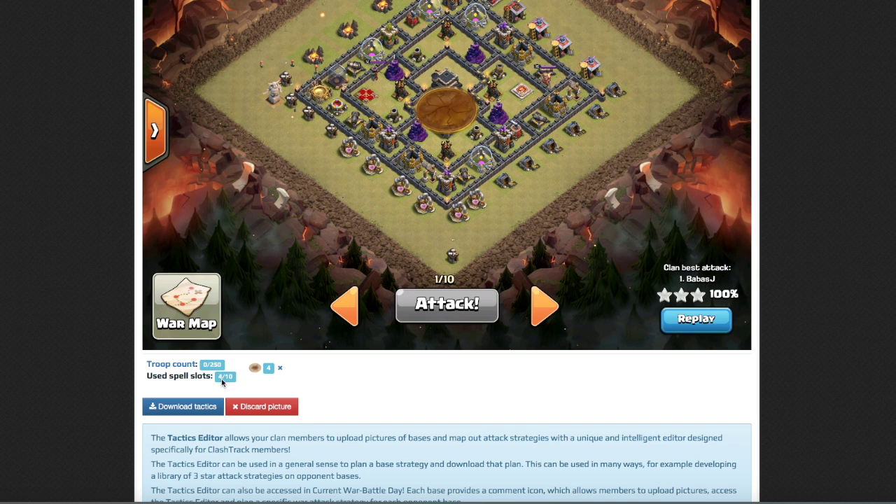
pyautogui.scroll(2, 361, 365)
pyautogui.scroll(1, 362, 366)
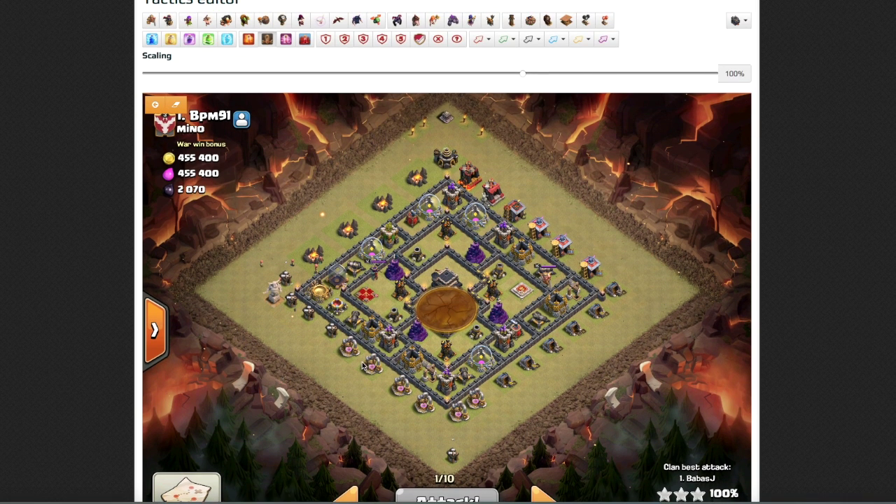
# Place two golems outside the walls on either side of the base's lower corner, with the Clan Castle marker beside the right-hand golem
pyautogui.click(455, 23)
pyautogui.click(496, 397)
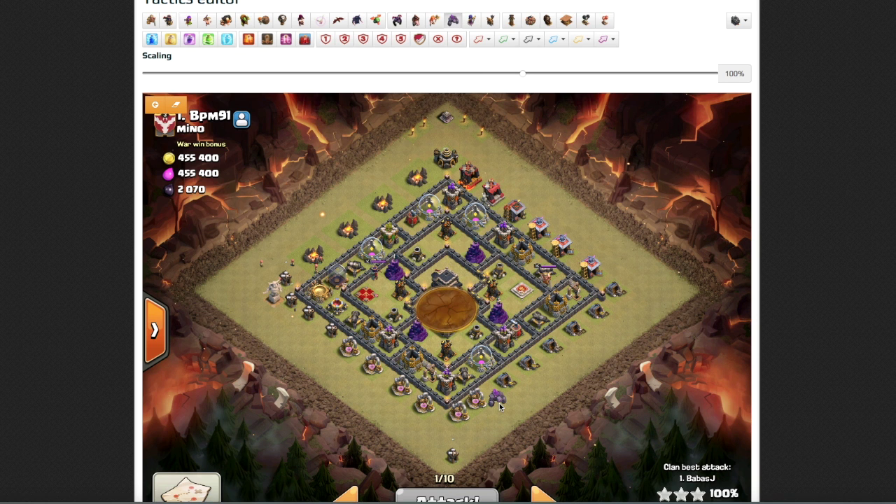
pyautogui.click(397, 410)
pyautogui.click(420, 38)
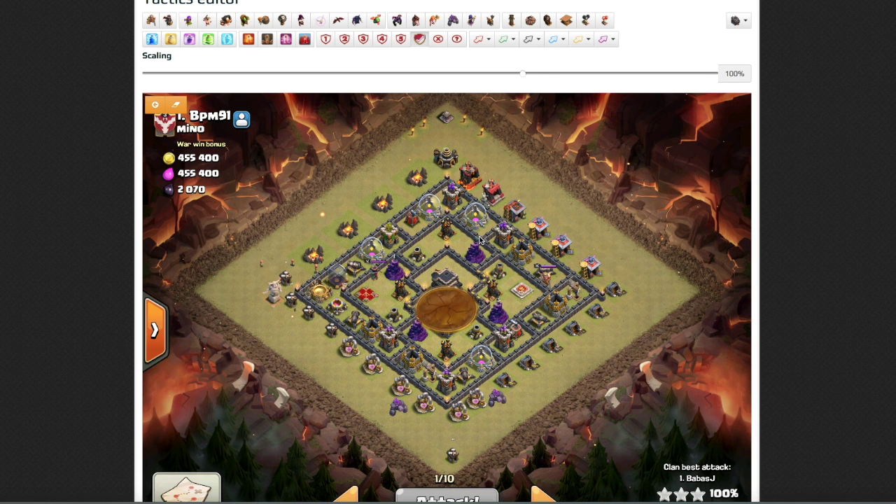
pyautogui.click(505, 415)
pyautogui.scroll(-1, 465, 403)
pyautogui.scroll(1, 458, 404)
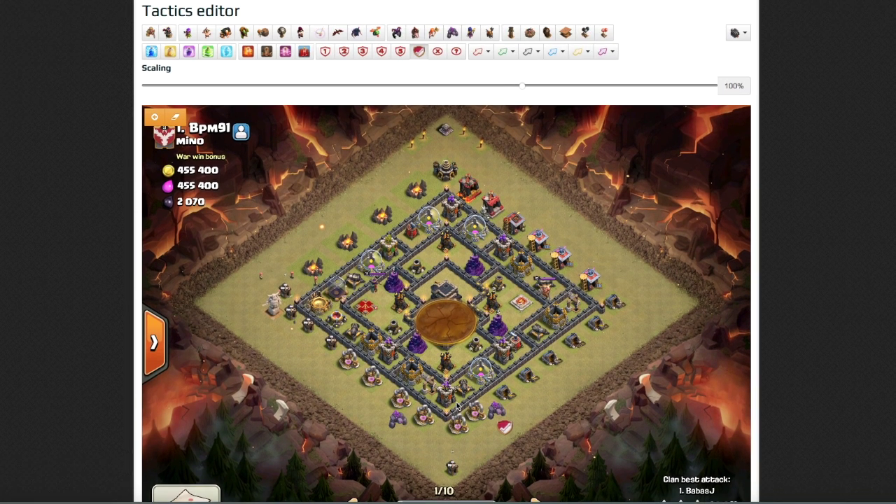
# Place five wizards in an arc behind the golems below the base's lower corner
pyautogui.scroll(-1, 361, 266)
pyautogui.scroll(-1, 220, 100)
pyautogui.scroll(1, 231, 91)
pyautogui.click(301, 21)
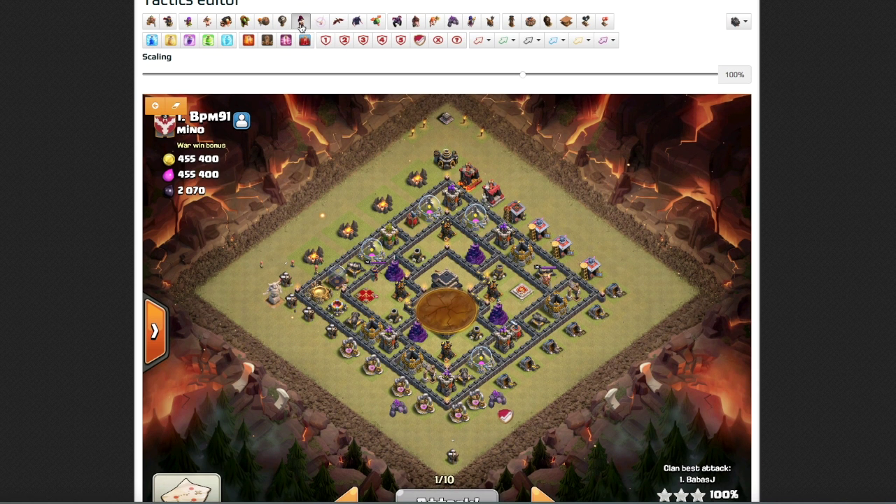
pyautogui.click(377, 413)
pyautogui.click(407, 436)
pyautogui.scroll(1, 408, 437)
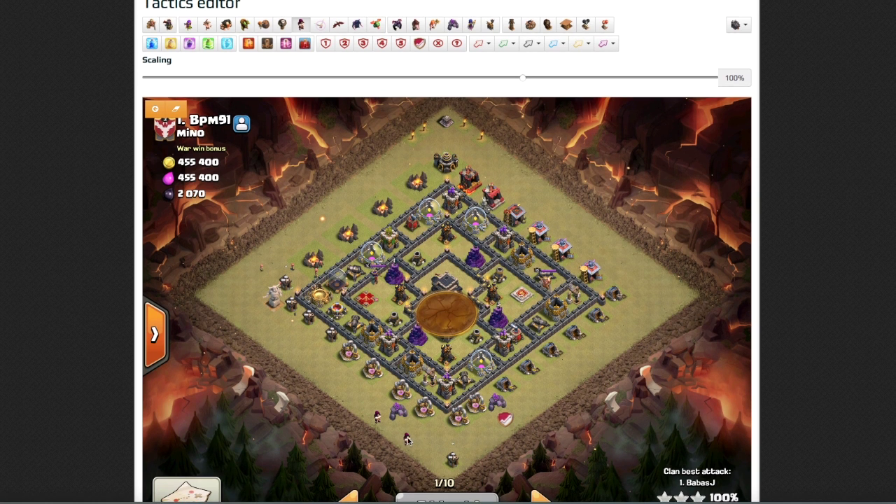
pyautogui.click(435, 470)
pyautogui.click(466, 446)
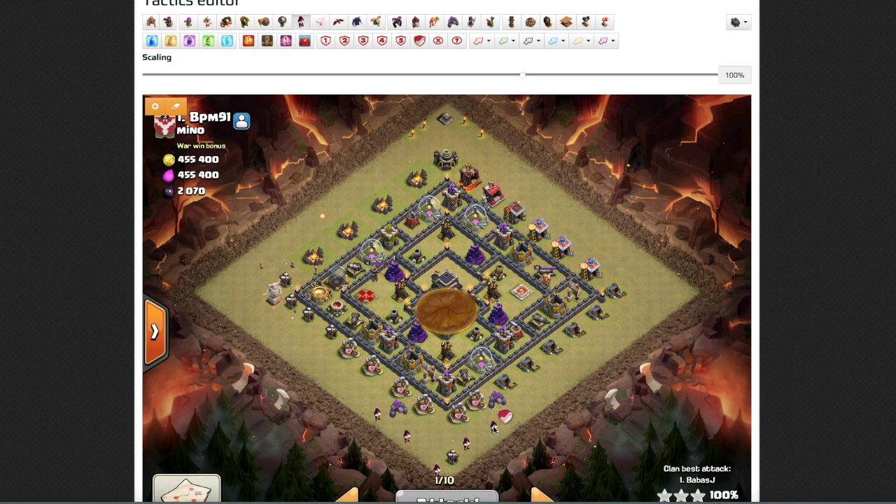
pyautogui.scroll(-1, 500, 444)
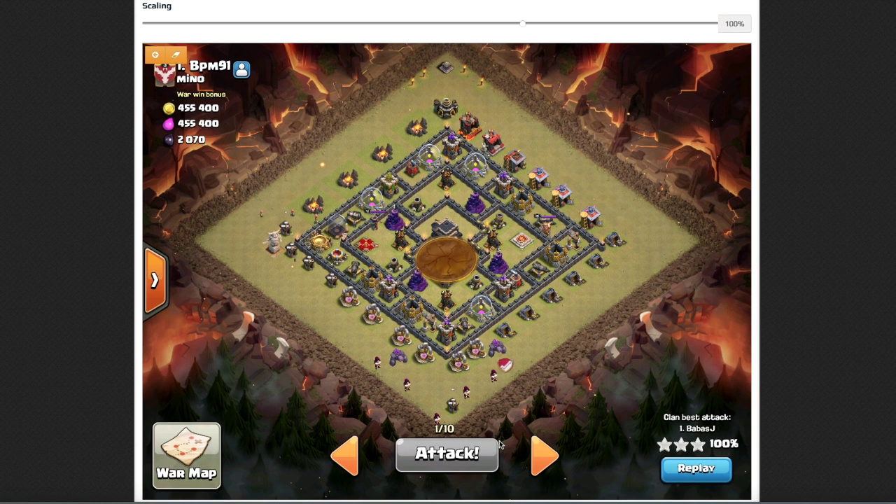
# Place five wall breakers between the golems, just outside the base's lower corner
pyautogui.scroll(2, 392, 373)
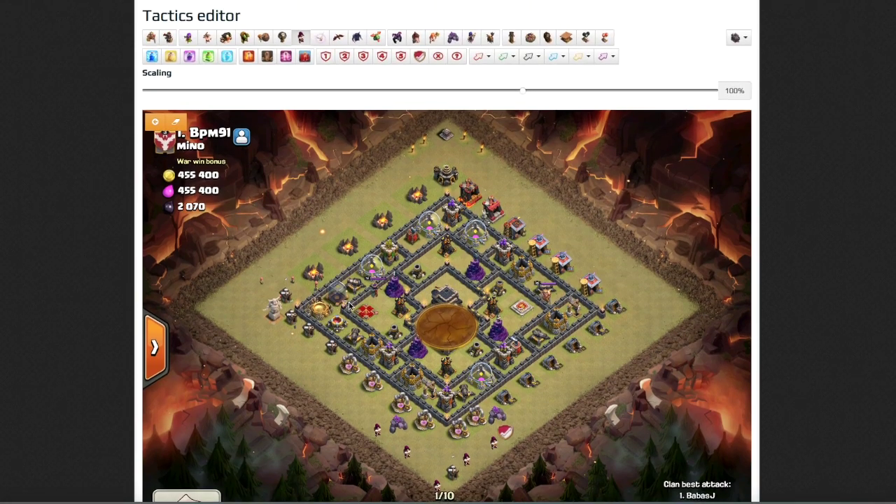
pyautogui.scroll(-2, 349, 302)
pyautogui.scroll(1, 362, 155)
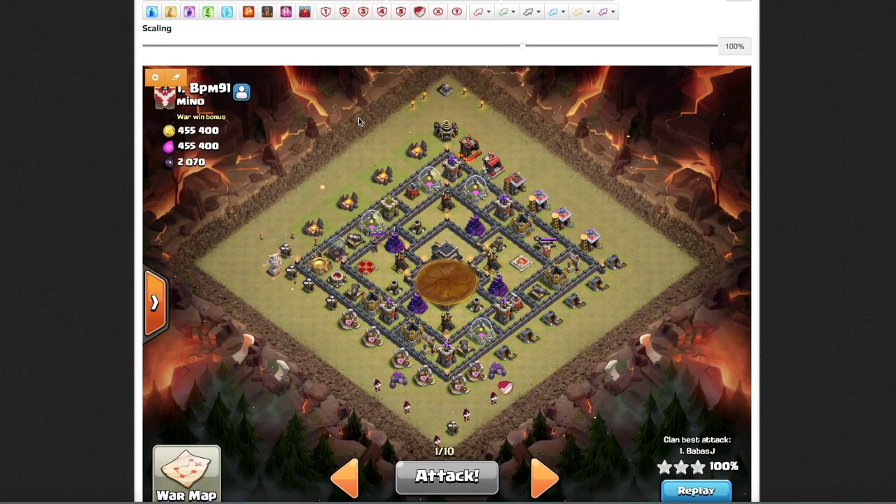
pyautogui.scroll(1, 289, 39)
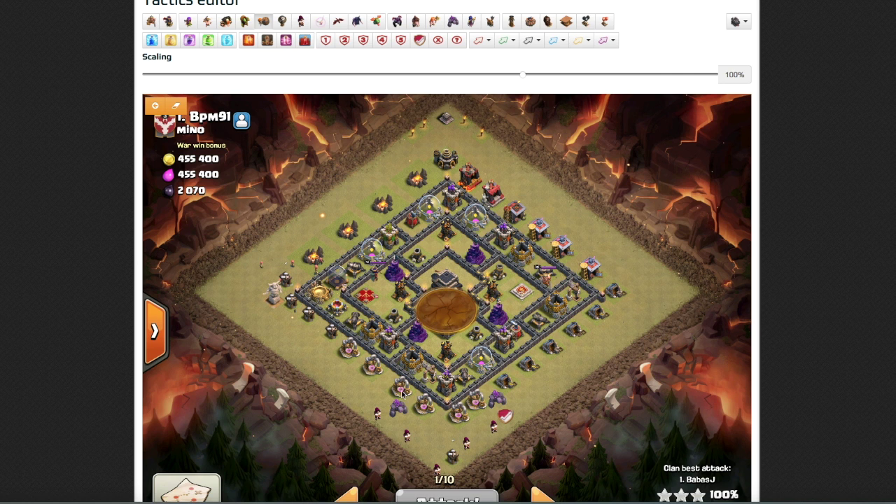
pyautogui.scroll(-2, 401, 389)
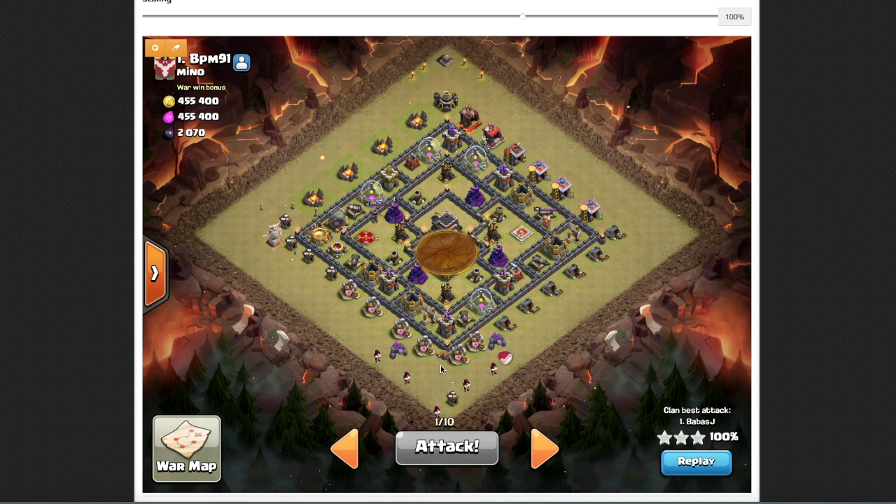
pyautogui.click(432, 373)
# Place the Barbarian King and the Archer Queen next to the wall breakers below the base's lower corner
pyautogui.scroll(1, 390, 148)
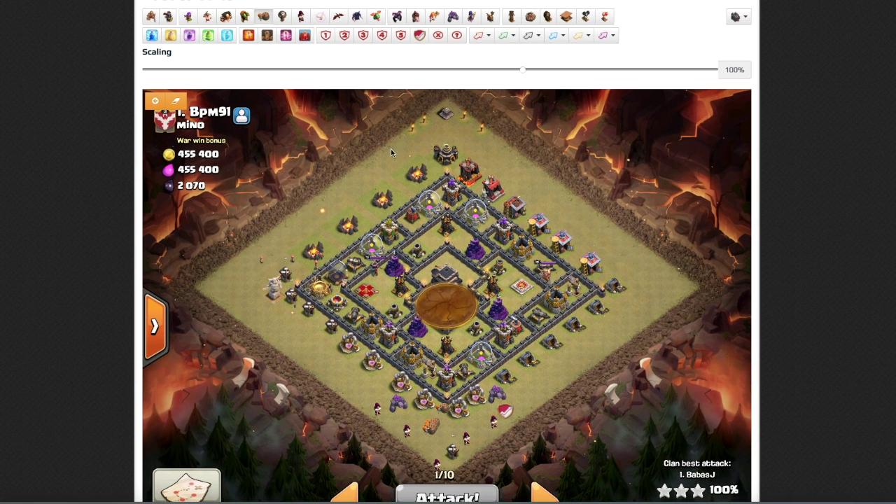
pyautogui.click(151, 16)
pyautogui.click(449, 424)
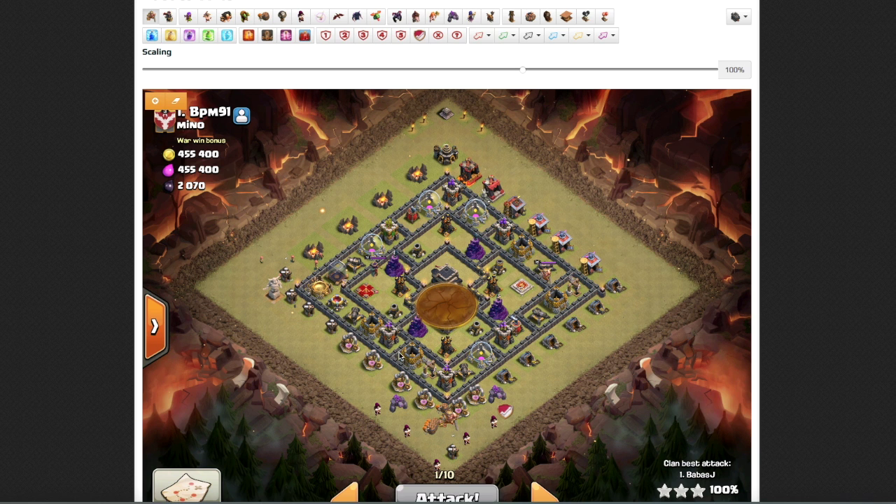
pyautogui.click(168, 16)
pyautogui.click(442, 441)
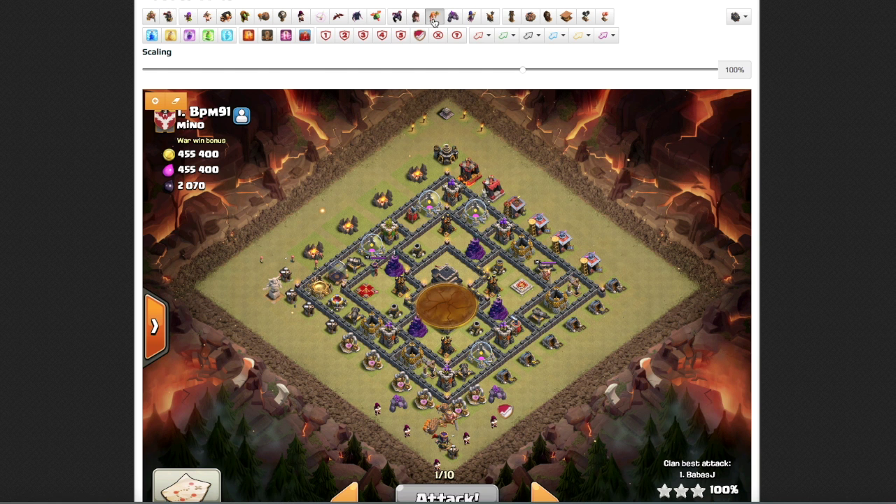
# Place eleven valkyries beside the wall breakers and wizards, to the lower left of the base's lower corner
pyautogui.scroll(-1, 435, 324)
pyautogui.scroll(-1, 435, 323)
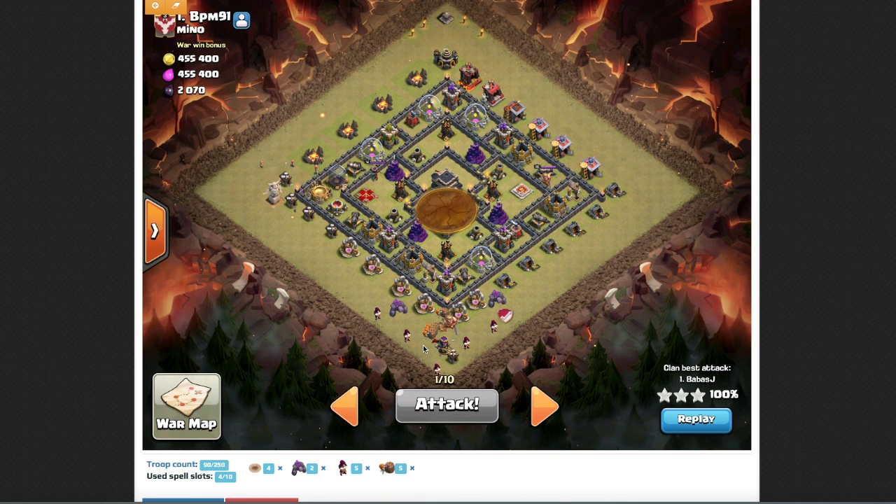
pyautogui.click(424, 345)
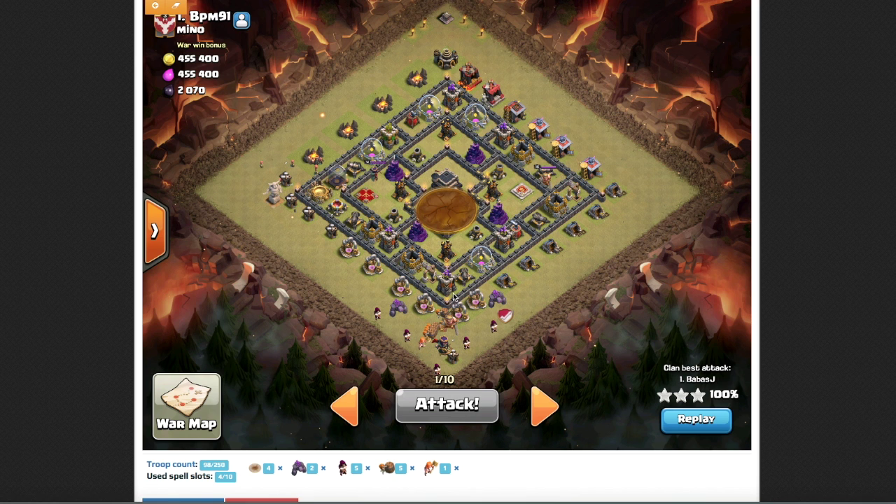
pyautogui.click(411, 357)
pyautogui.click(409, 362)
pyautogui.click(408, 365)
pyautogui.click(407, 367)
pyautogui.click(408, 368)
pyautogui.click(411, 370)
pyautogui.click(411, 371)
pyautogui.click(412, 374)
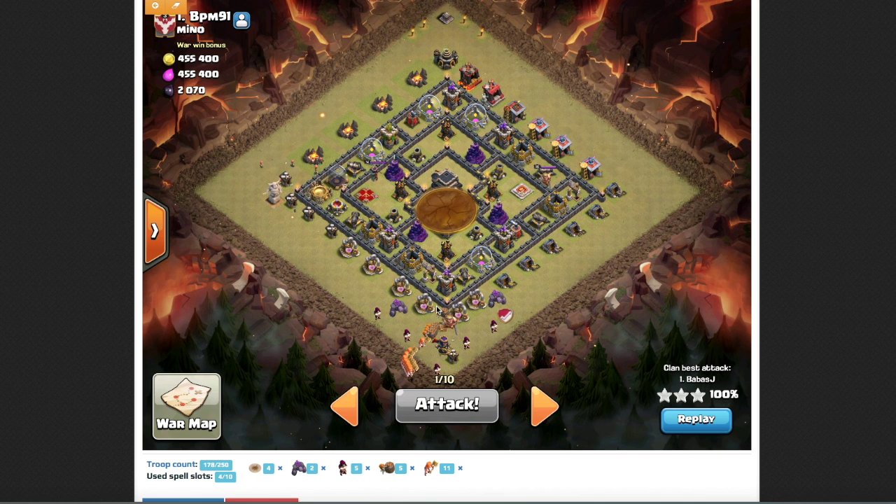
# Place two heal spells on the base, one over its lower-corner compartment and one over the Town Hall
pyautogui.scroll(2, 379, 200)
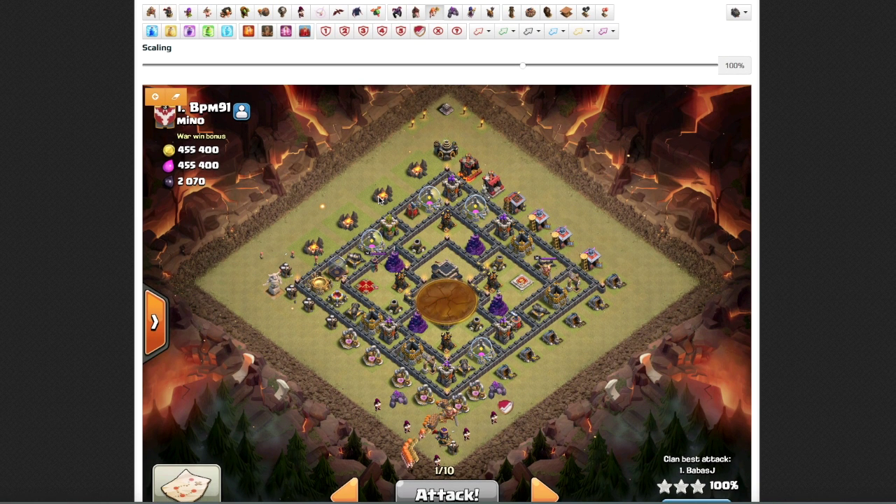
pyautogui.click(171, 31)
pyautogui.click(449, 352)
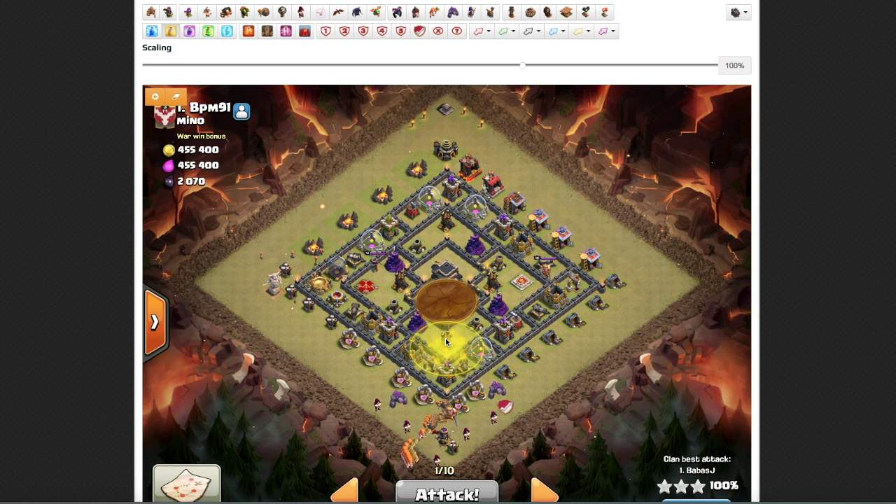
pyautogui.click(449, 274)
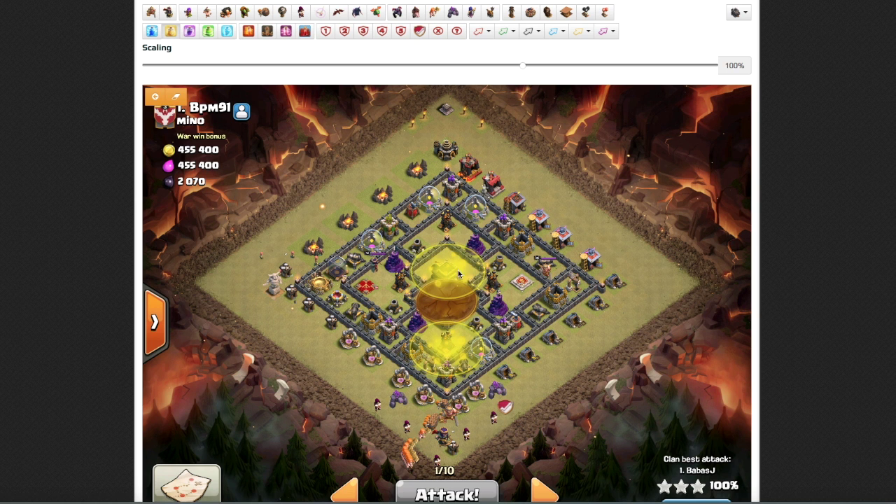
# Add green upward arrows on the lower heal spell and the earthquake spells, and an X marker on the Town Hall
pyautogui.click(509, 31)
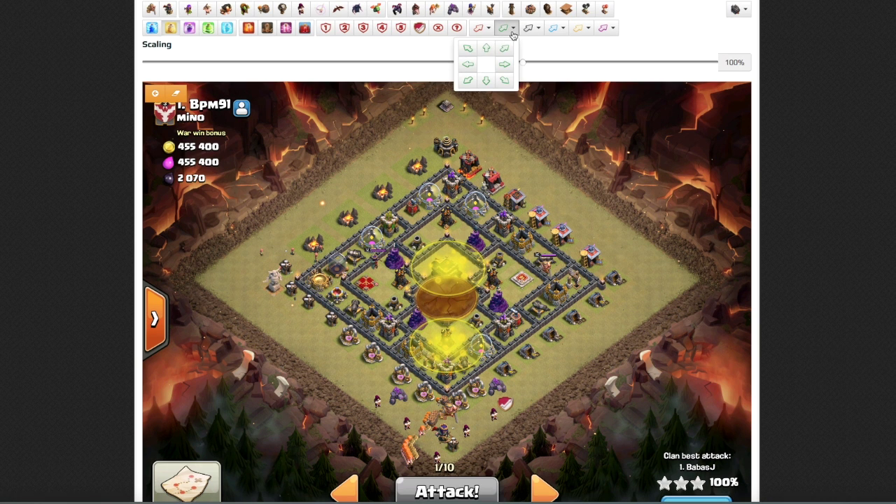
pyautogui.click(486, 47)
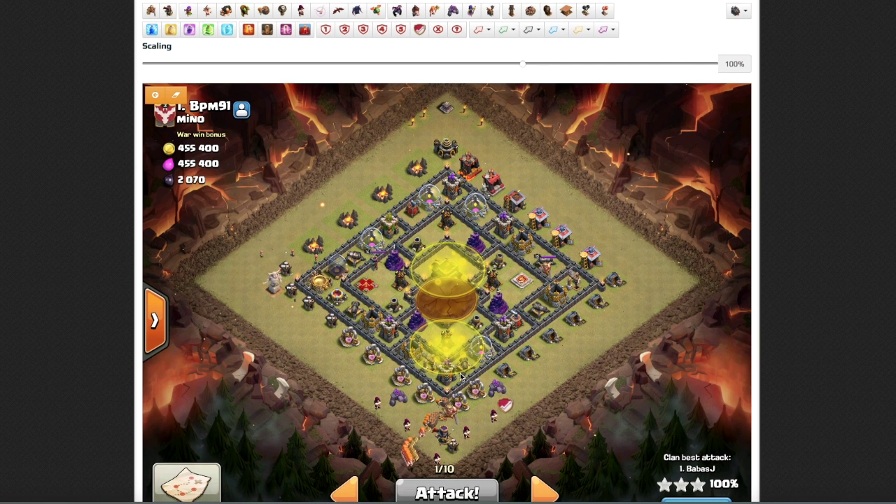
pyautogui.click(445, 354)
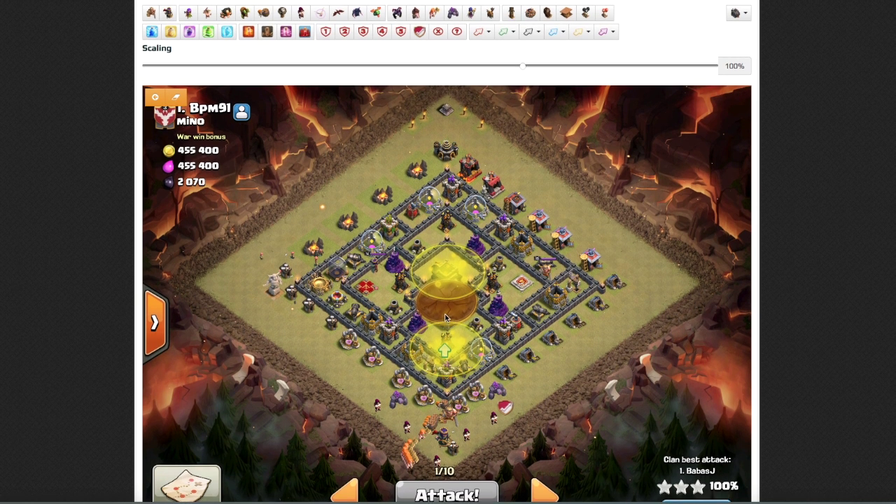
pyautogui.click(446, 315)
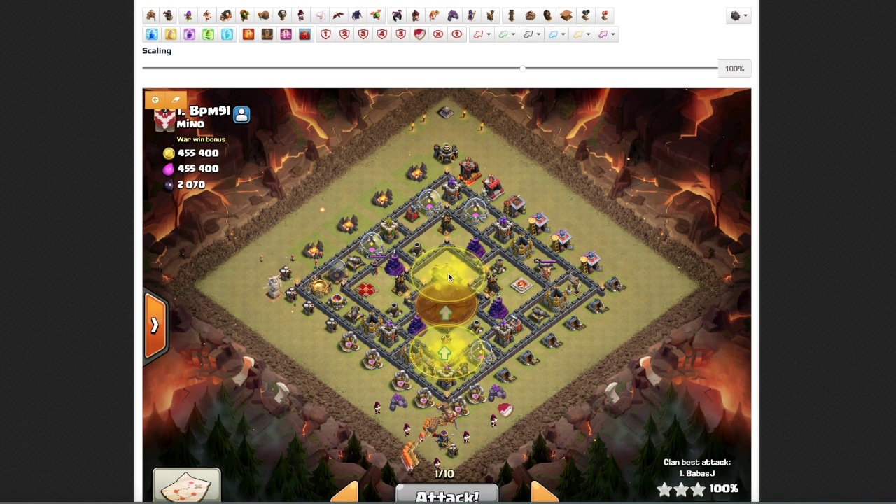
pyautogui.click(438, 34)
pyautogui.click(446, 279)
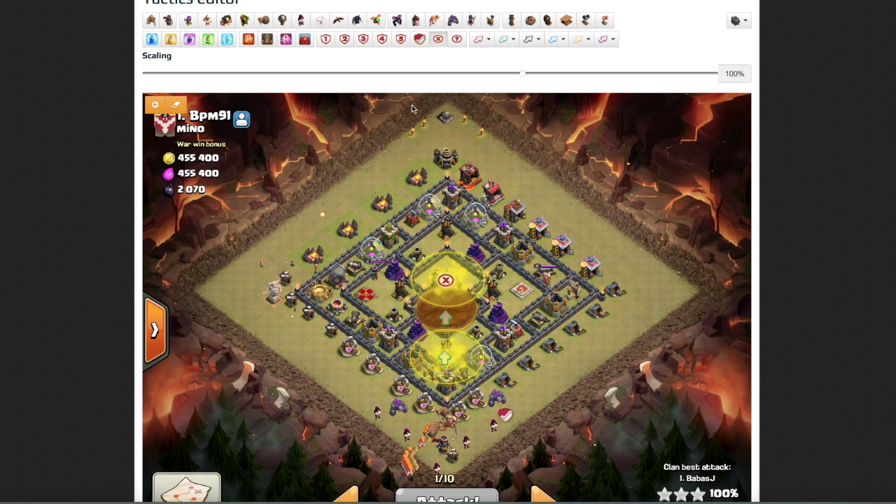
# Place eleven hog riders in three groups outside the base's upper-left side
pyautogui.click(415, 20)
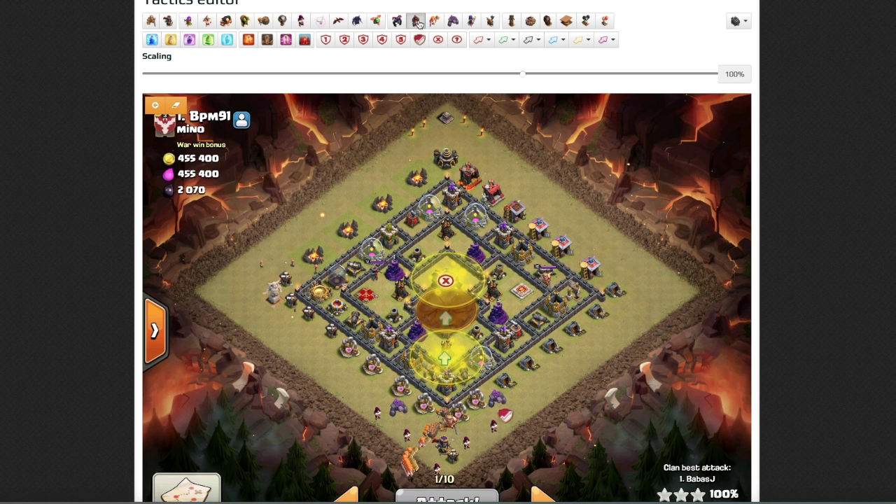
pyautogui.click(307, 223)
pyautogui.click(348, 201)
pyautogui.click(341, 198)
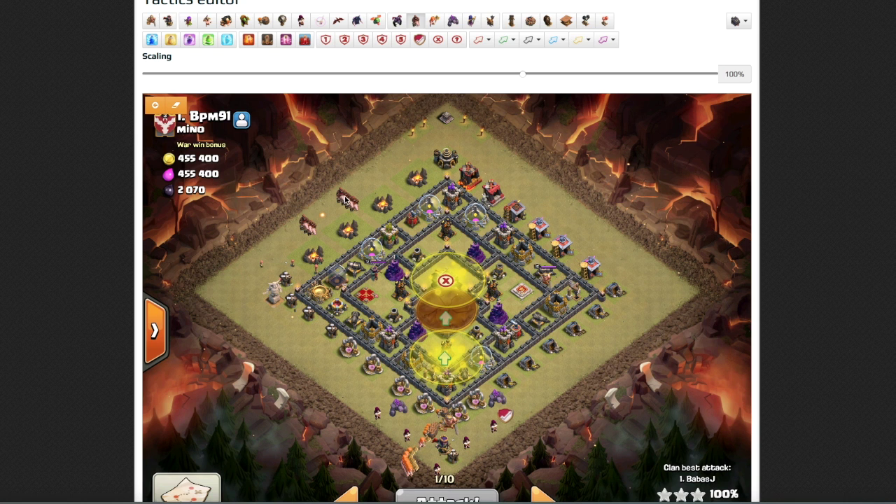
pyautogui.scroll(-1, 343, 200)
pyautogui.click(417, 161)
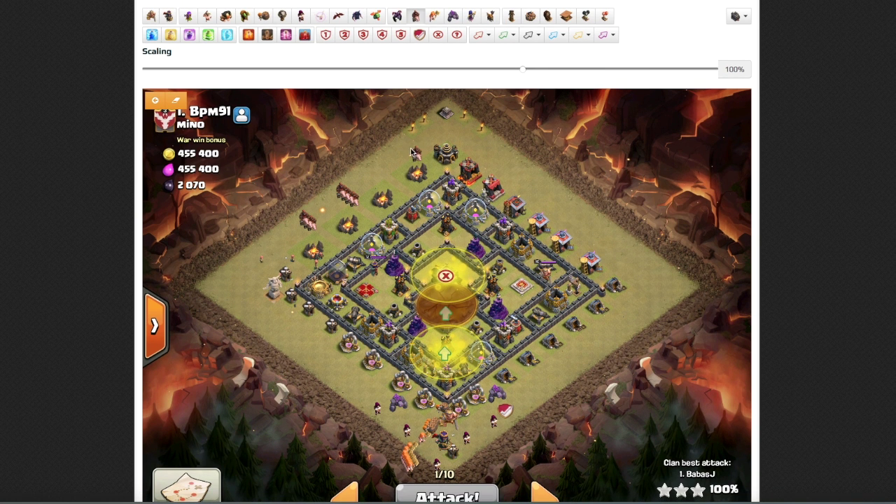
pyautogui.click(403, 144)
pyautogui.scroll(-2, 511, 431)
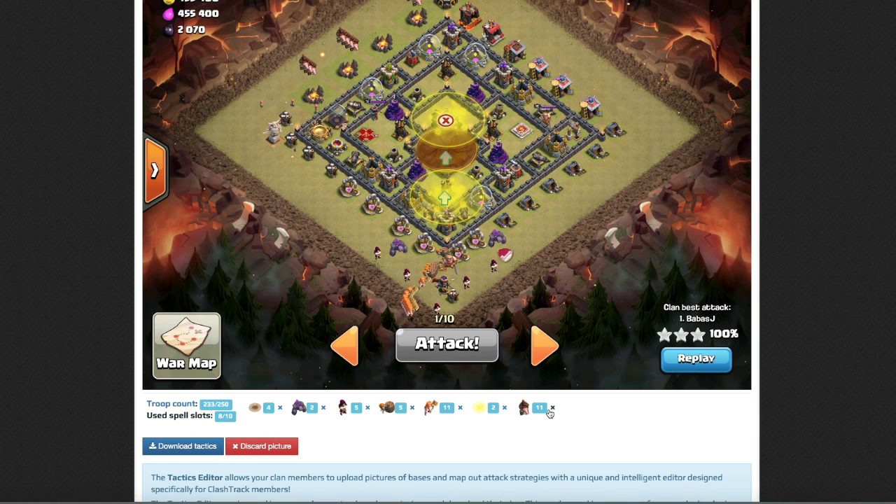
pyautogui.scroll(2, 430, 257)
pyautogui.scroll(2, 430, 257)
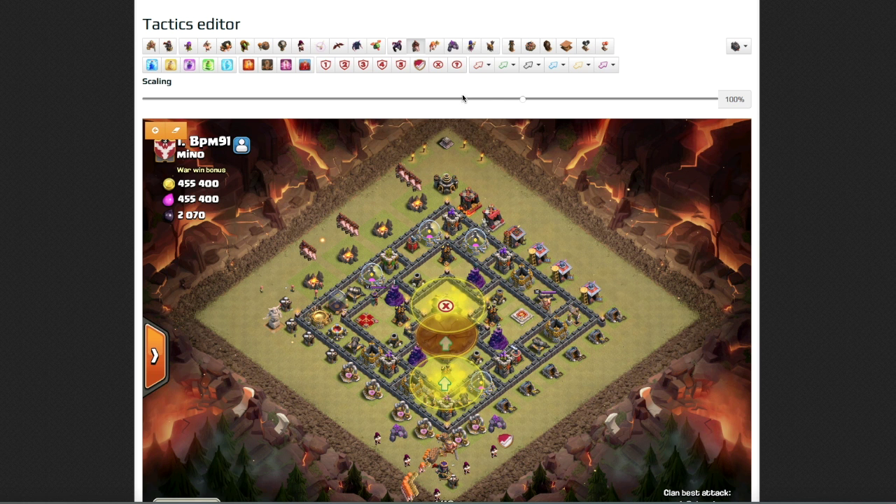
# Place a red arrow pointing down and to the right in front of each of the three hog rider groups
pyautogui.click(485, 66)
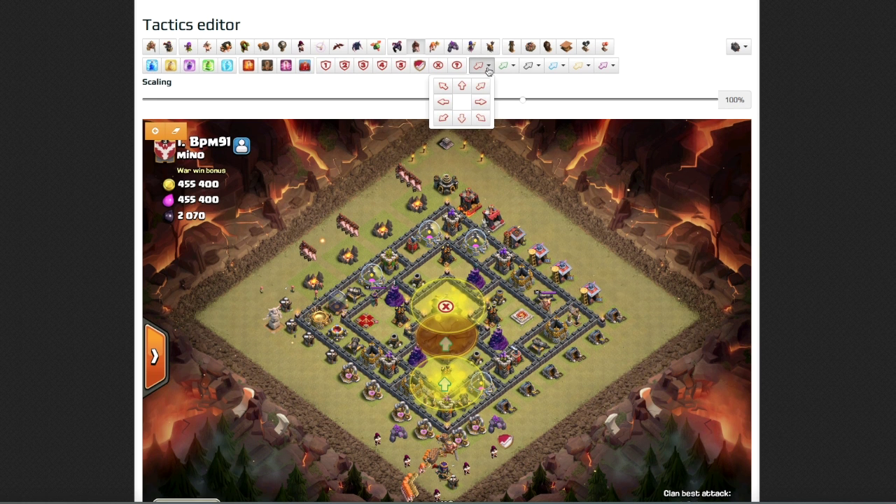
pyautogui.click(481, 121)
pyautogui.click(428, 197)
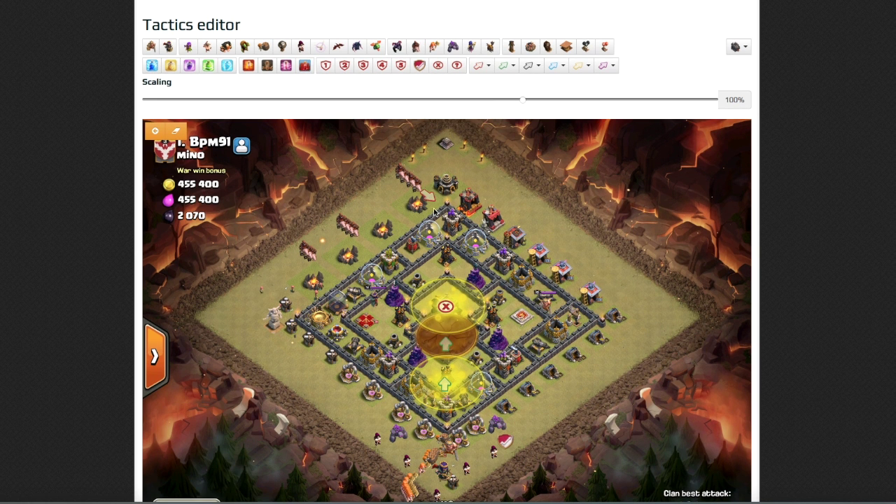
pyautogui.click(366, 244)
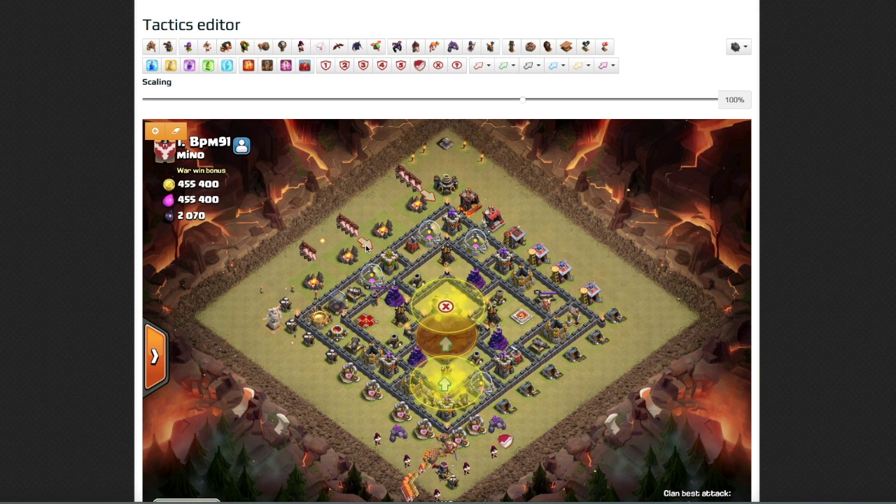
pyautogui.click(326, 266)
# Mark trap spots with a giant bomb and a spring trap in the left compartment and two giant bombs above the Town Hall
pyautogui.click(530, 47)
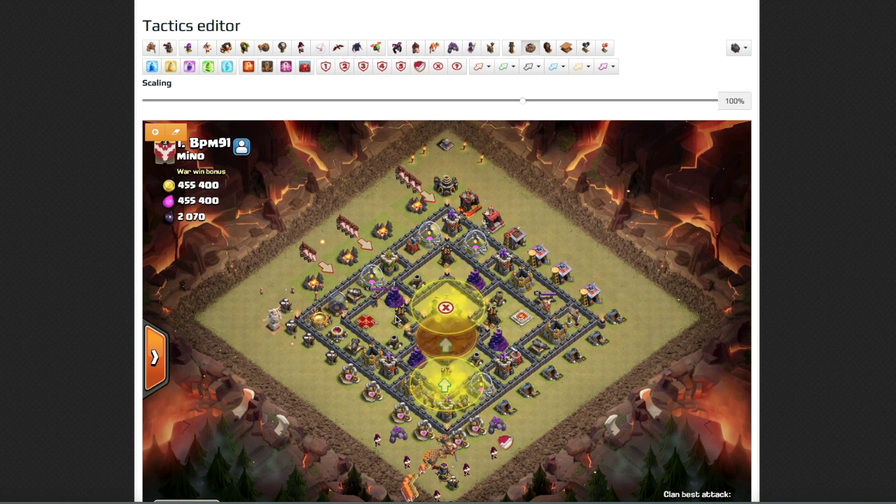
pyautogui.click(382, 336)
pyautogui.click(566, 47)
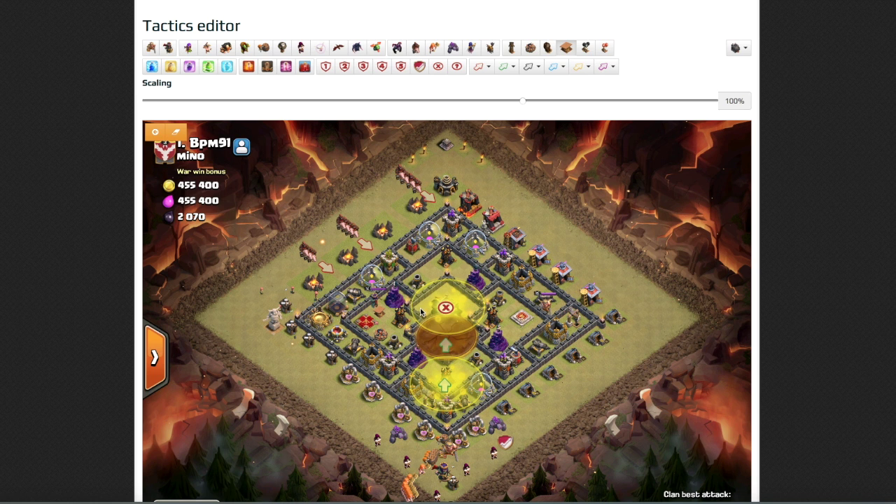
pyautogui.click(530, 47)
pyautogui.scroll(-1, 490, 175)
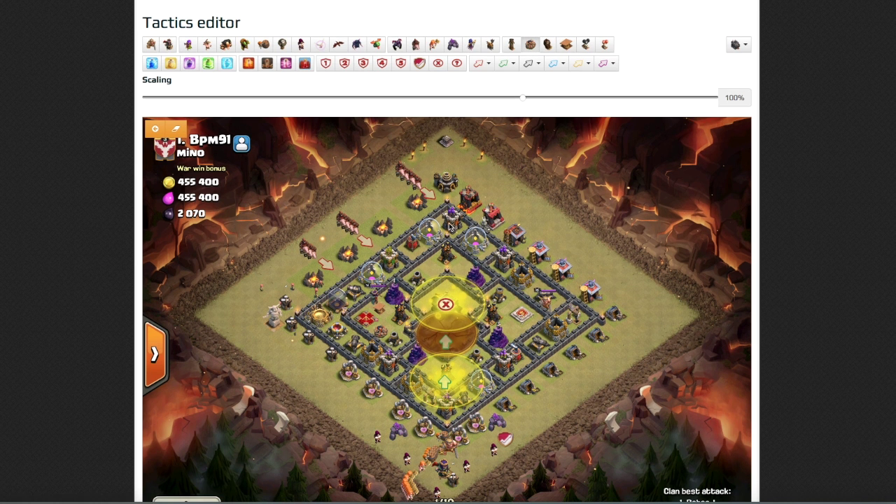
pyautogui.click(436, 269)
pyautogui.scroll(1, 483, 273)
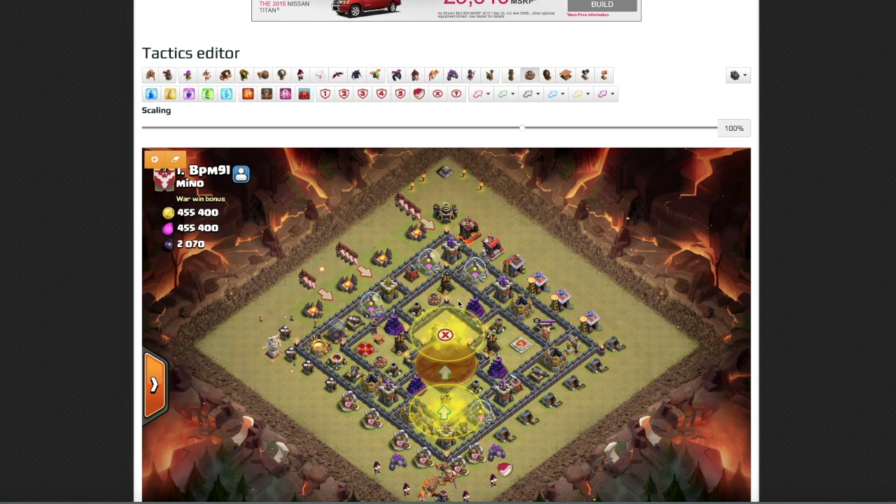
pyautogui.click(459, 301)
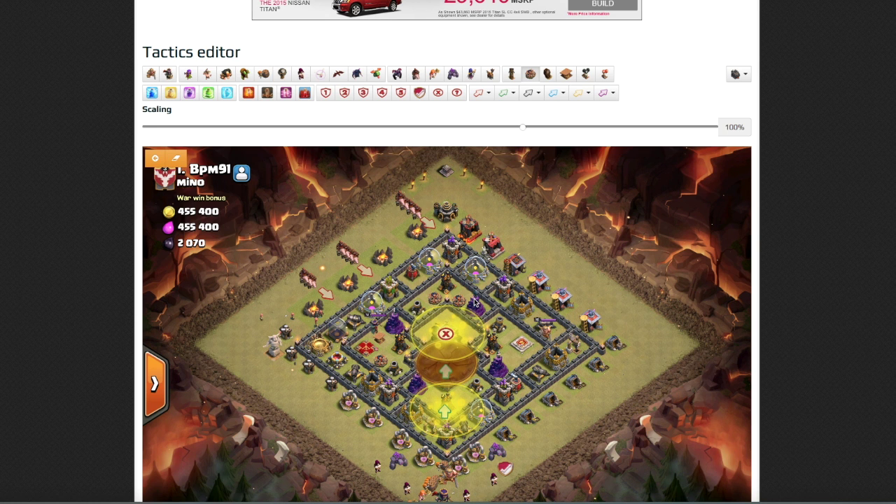
# Place four wizards and one archer in a line outside the base's lower-left side, near the left corner
pyautogui.scroll(-3, 475, 303)
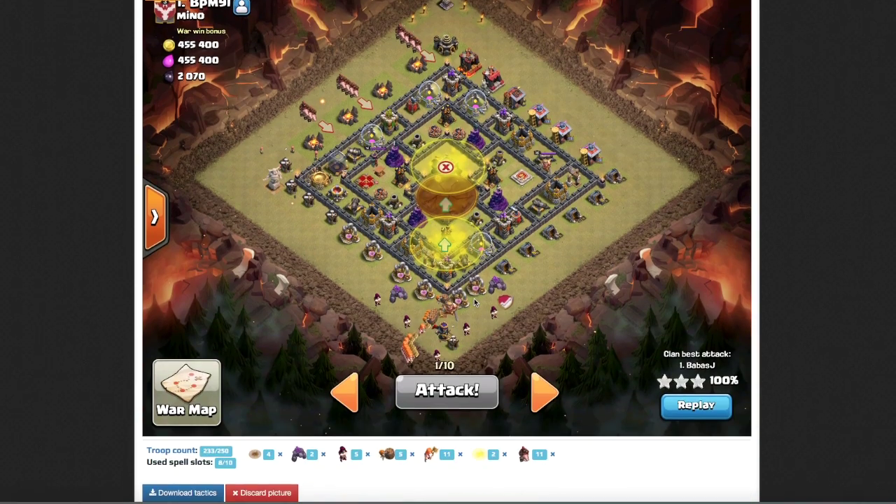
pyautogui.scroll(2, 475, 303)
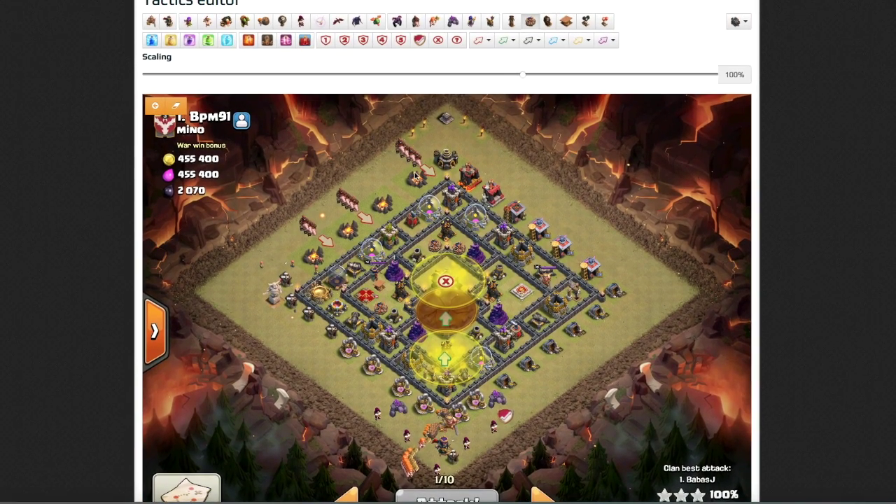
pyautogui.click(301, 21)
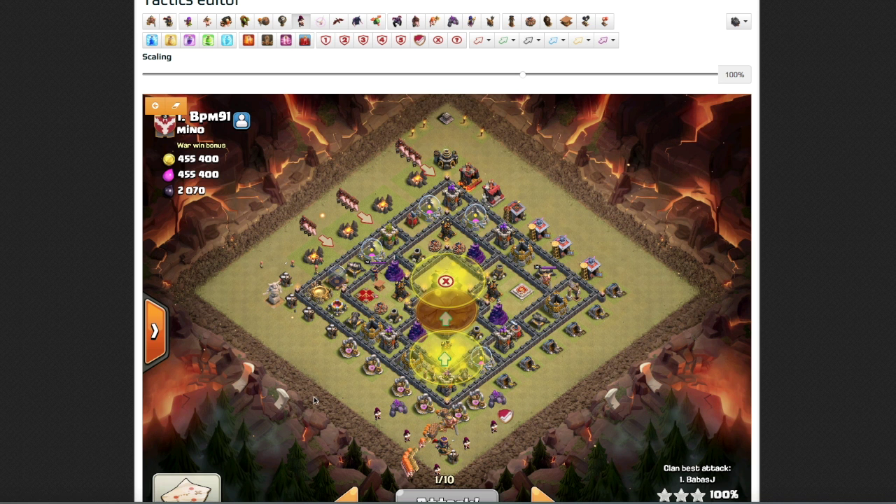
pyautogui.moveTo(290, 358); pyautogui.dragTo(266, 340)
pyautogui.scroll(-1, 190, 49)
pyautogui.click(189, 14)
pyautogui.click(256, 323)
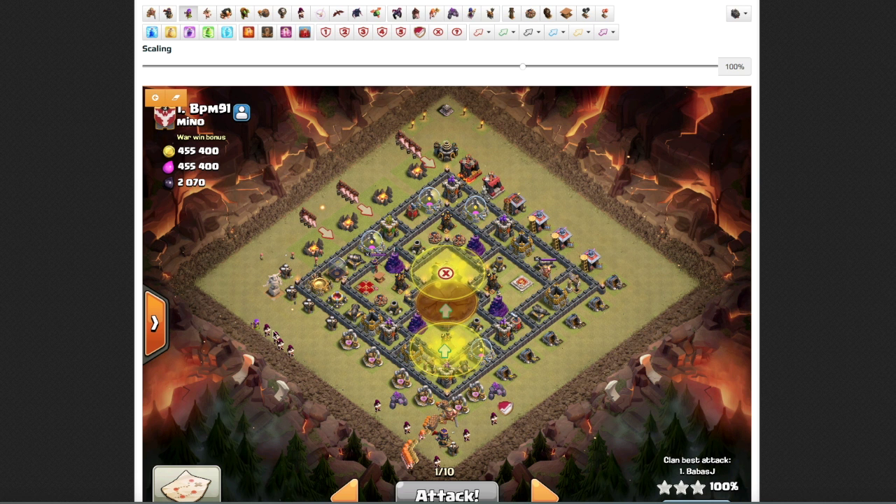
pyautogui.scroll(-2, 297, 340)
pyautogui.scroll(-2, 298, 341)
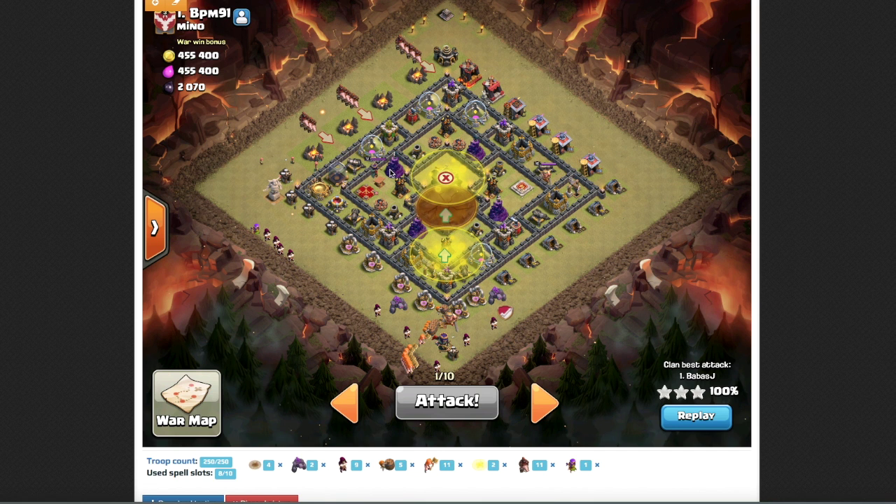
# Place a third heal spell over the compartment to the left of the Town Hall
pyautogui.scroll(2, 391, 173)
pyautogui.scroll(1, 389, 171)
pyautogui.scroll(2, 384, 161)
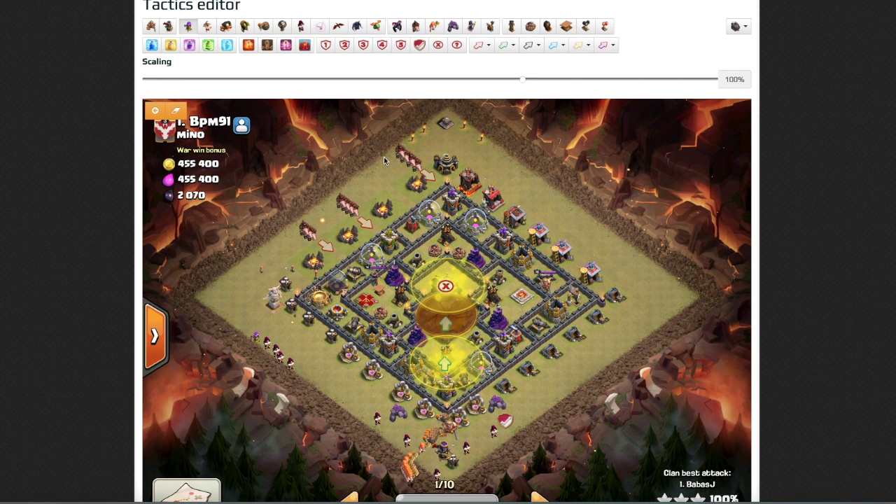
pyautogui.click(171, 47)
pyautogui.click(393, 302)
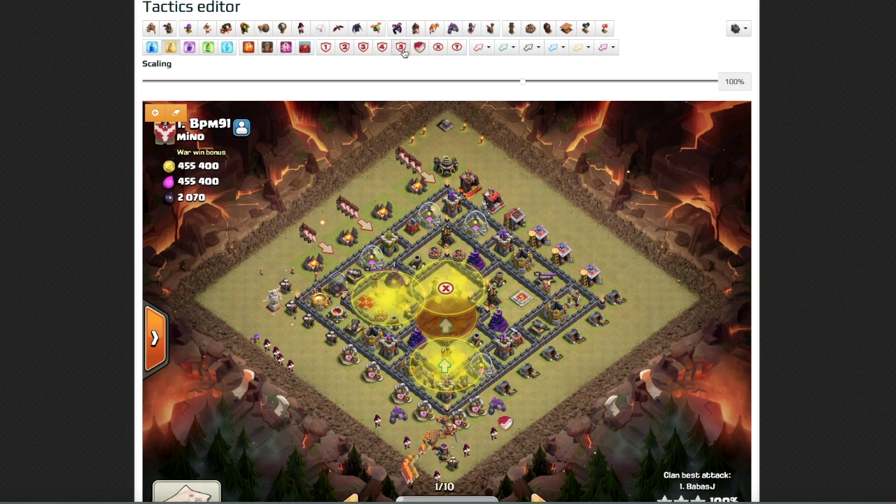
# Place number marker 1 on the earthquake spells, 2 beside the right golem, and 3 at the heroes below the base
pyautogui.click(326, 47)
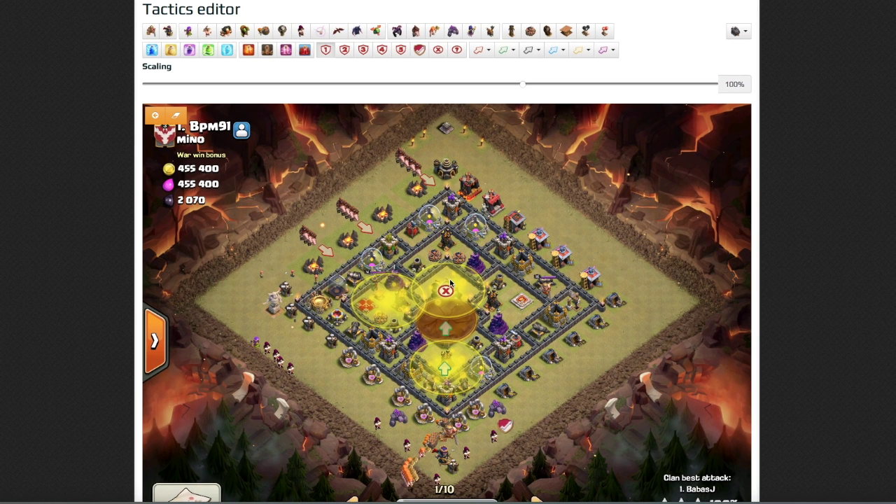
pyautogui.click(450, 315)
pyautogui.click(345, 49)
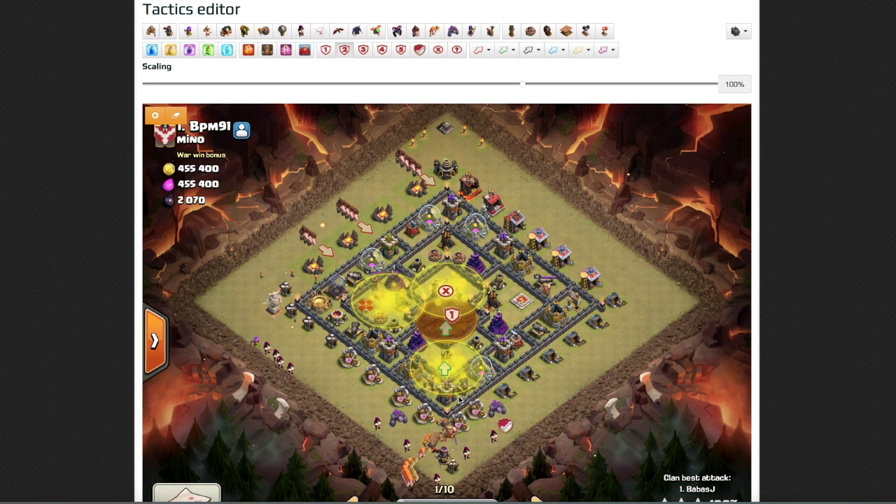
pyautogui.click(494, 422)
pyautogui.click(363, 50)
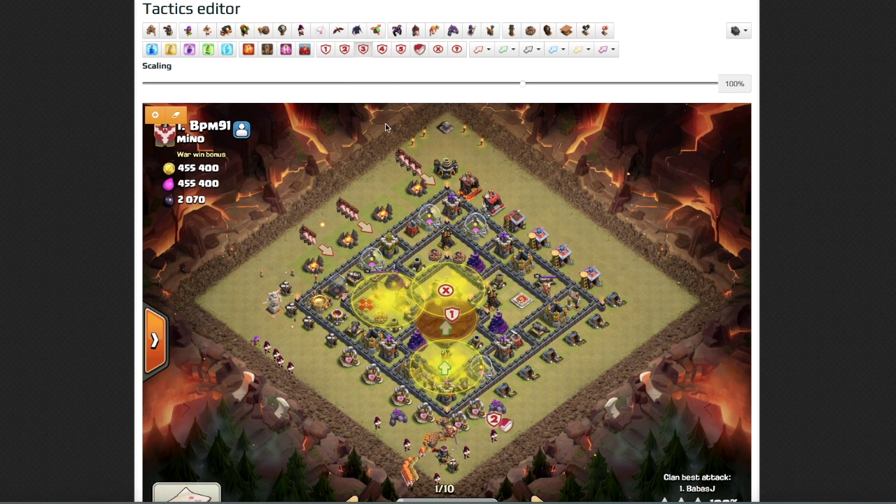
pyautogui.click(454, 448)
# Place number marker 4 beside the valkyries, and number marker 5 beside both the hog riders and the left wizard line
pyautogui.click(384, 50)
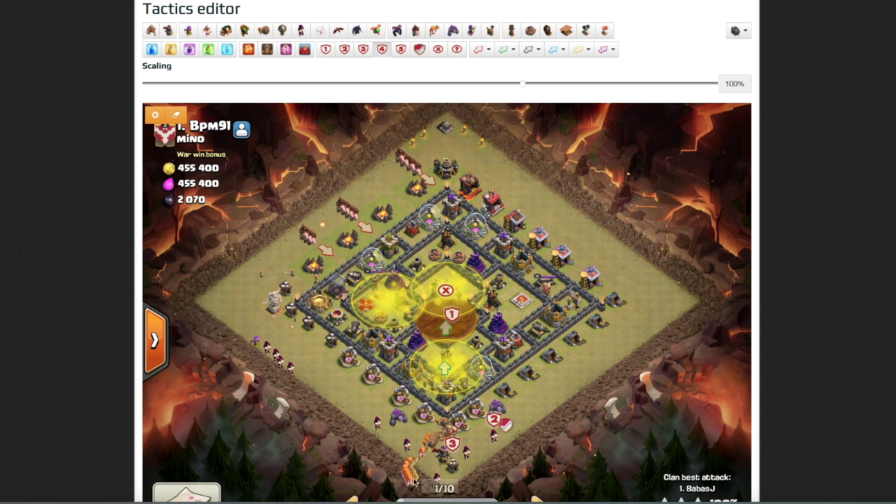
pyautogui.click(397, 462)
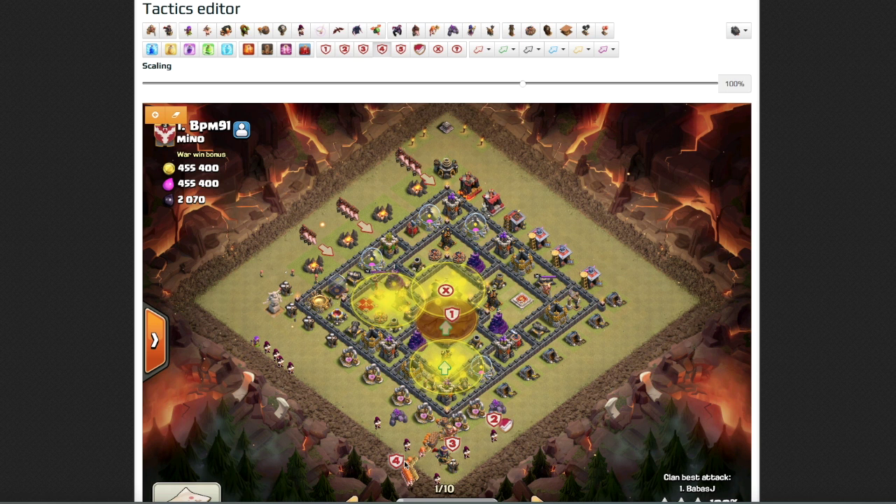
pyautogui.click(400, 49)
pyautogui.click(334, 190)
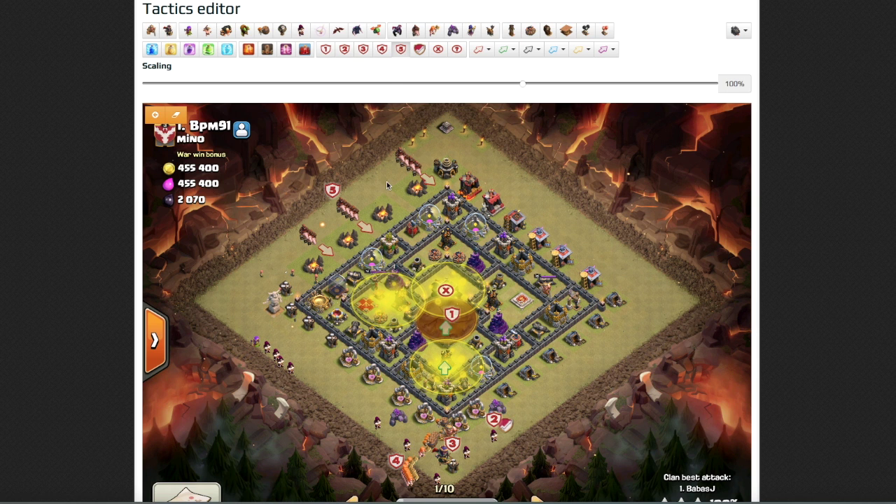
pyautogui.click(252, 362)
# Try number marker 1 beside marker 5 at the left wizard line, and remove both of these markers
pyautogui.click(325, 49)
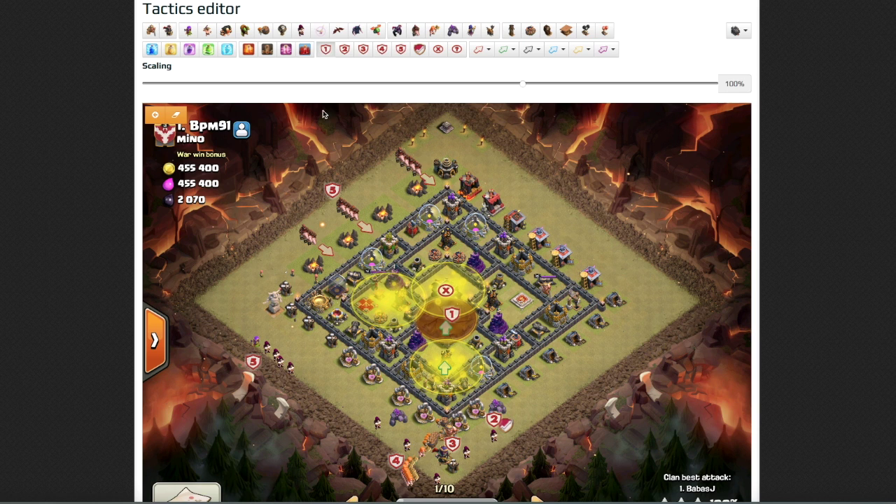
pyautogui.click(268, 364)
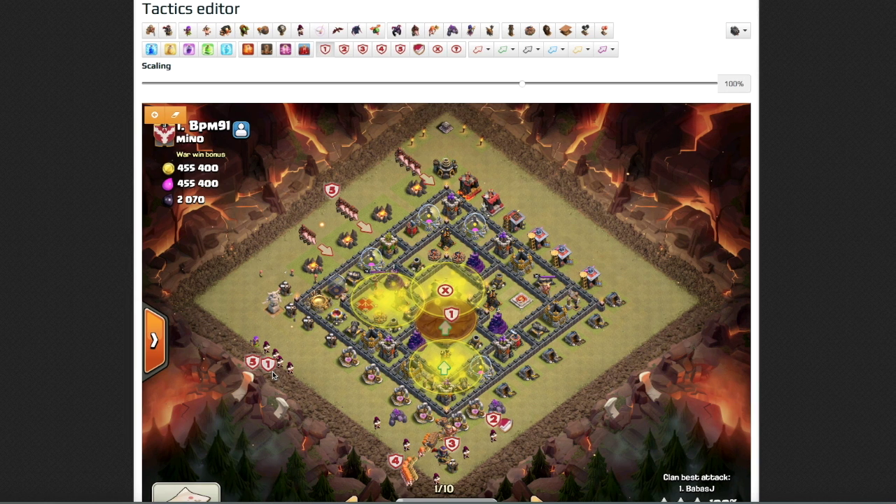
pyautogui.scroll(-3, 273, 375)
pyautogui.scroll(2, 272, 375)
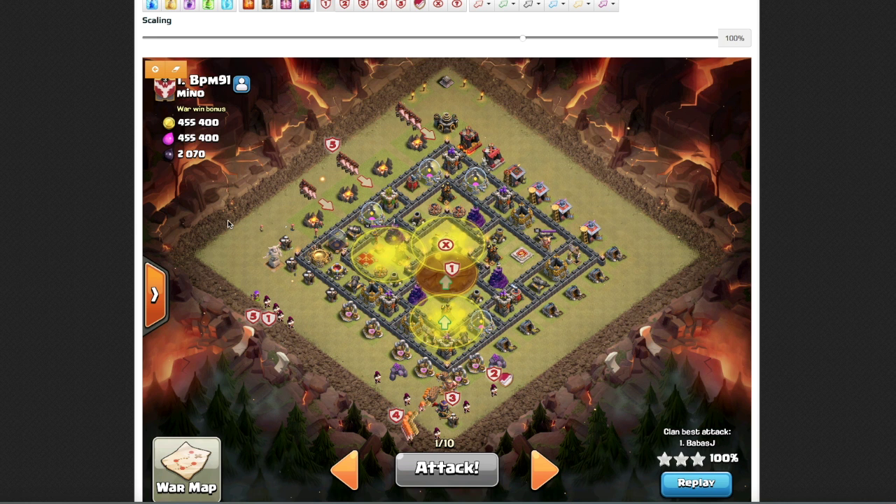
pyautogui.click(157, 70)
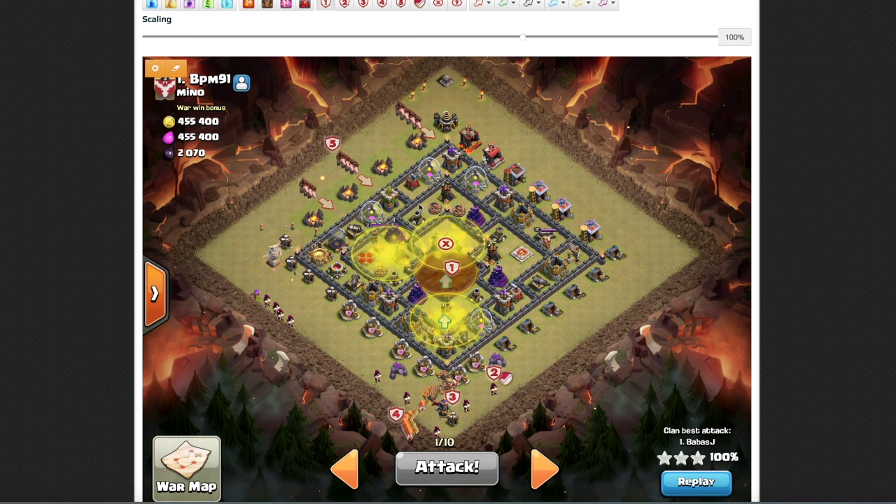
# Place a right-pointing red arrow at the upper-left edge of the left heal spell, with an X marker at the arrow's tail
pyautogui.scroll(-3, 420, 207)
pyautogui.scroll(1, 420, 206)
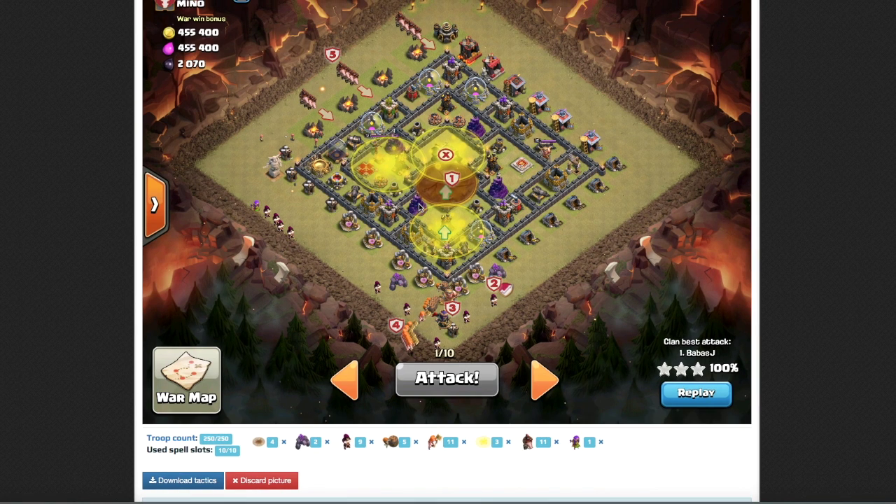
pyautogui.scroll(4, 420, 206)
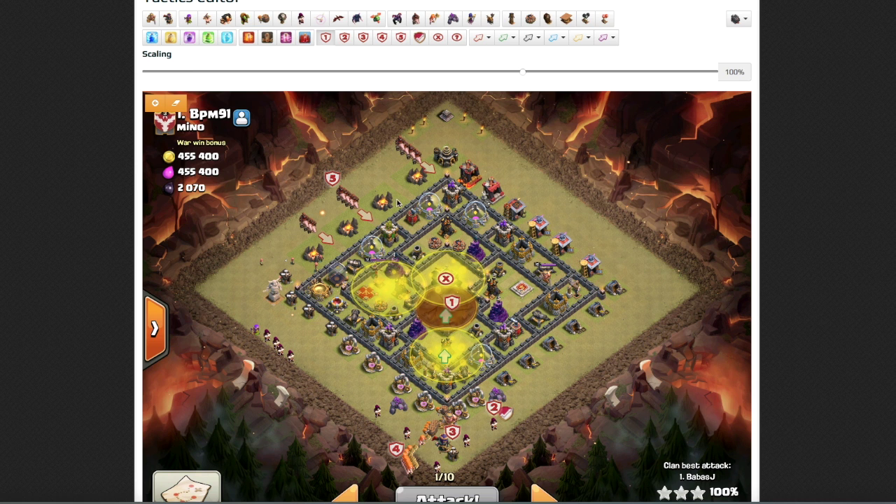
pyautogui.click(487, 40)
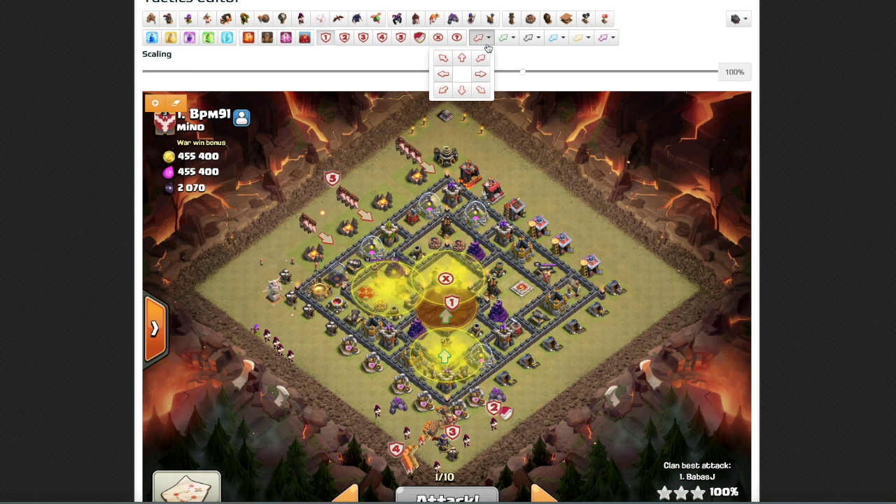
pyautogui.click(481, 89)
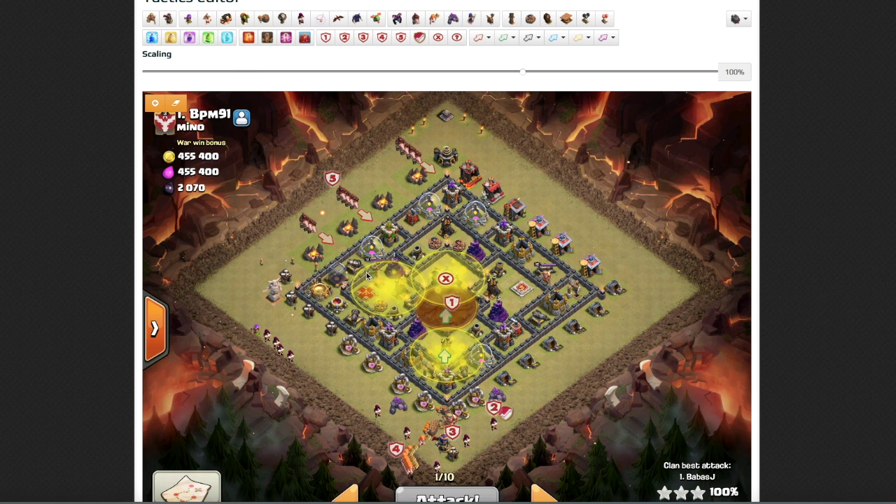
pyautogui.click(499, 40)
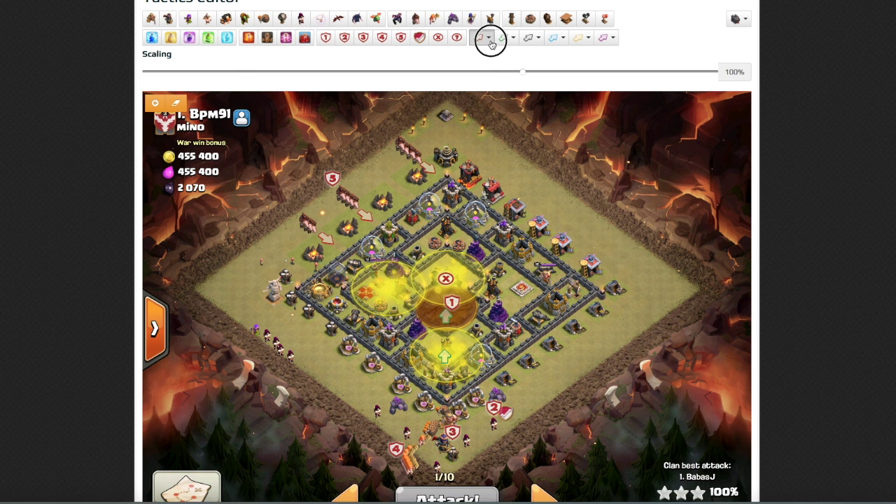
pyautogui.click(484, 77)
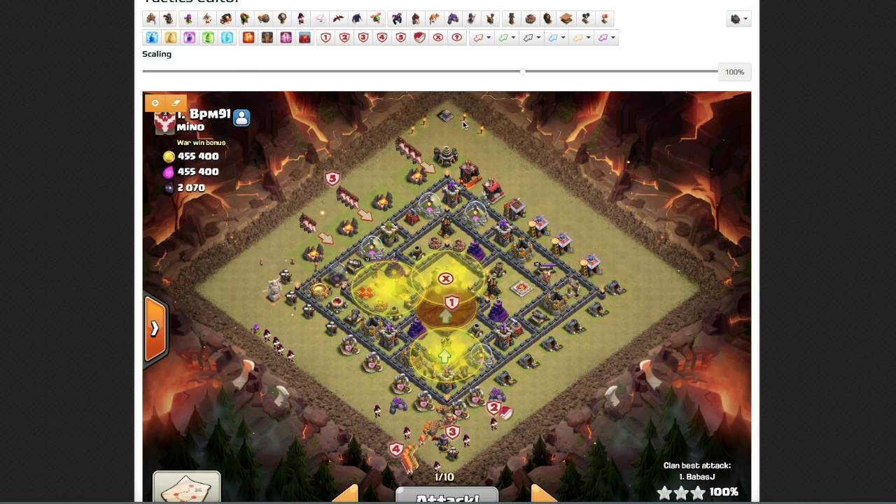
pyautogui.click(374, 270)
pyautogui.click(440, 40)
pyautogui.click(354, 267)
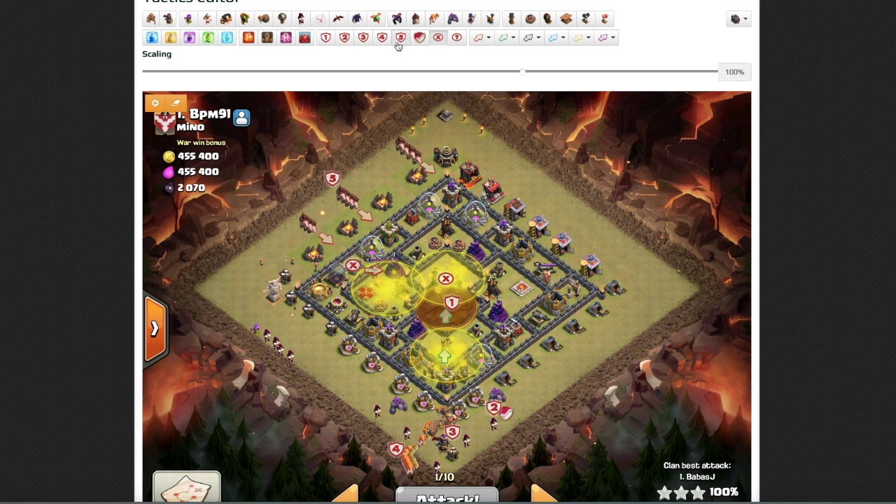
# Place a second red arrow further right along the left heal spell's upper edge, and an X marker between the two arrows
pyautogui.click(479, 37)
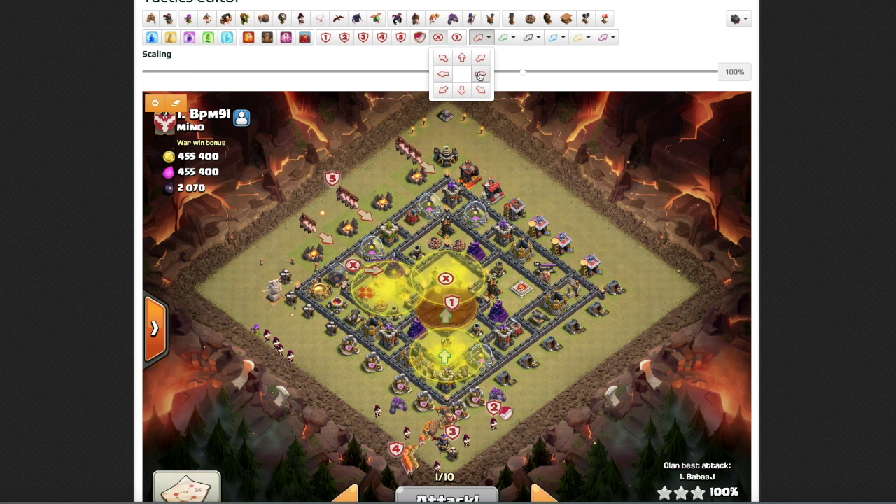
pyautogui.click(480, 76)
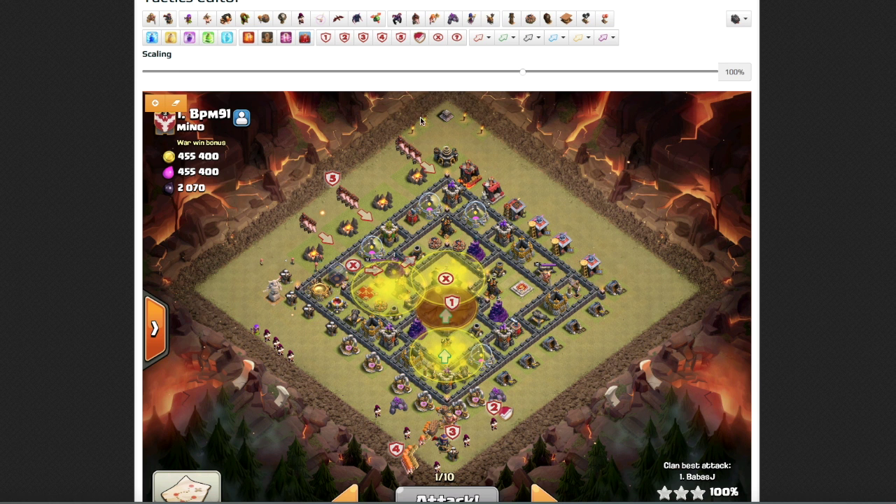
pyautogui.scroll(-1, 446, 263)
pyautogui.click(437, 31)
pyautogui.click(394, 261)
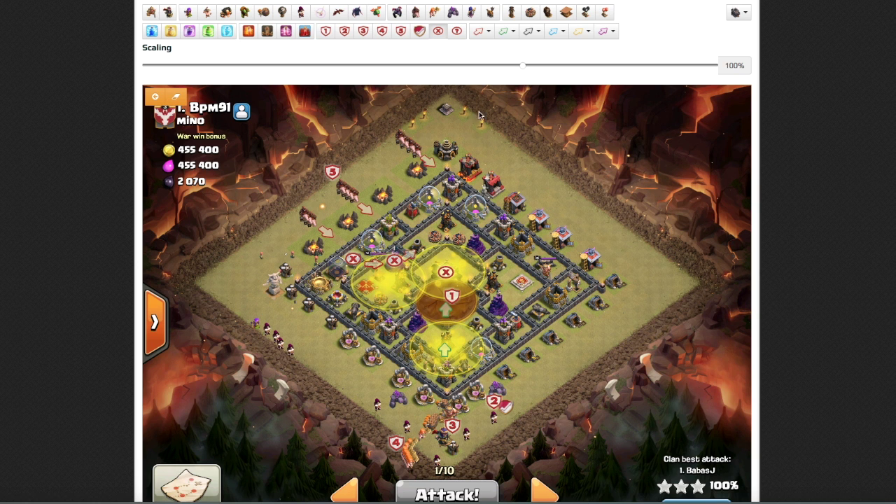
# Place question-mark markers in the compartment to the right of marker 1, just above marker 2, and outside the lower-left wall above the left golem
pyautogui.click(456, 31)
pyautogui.click(513, 297)
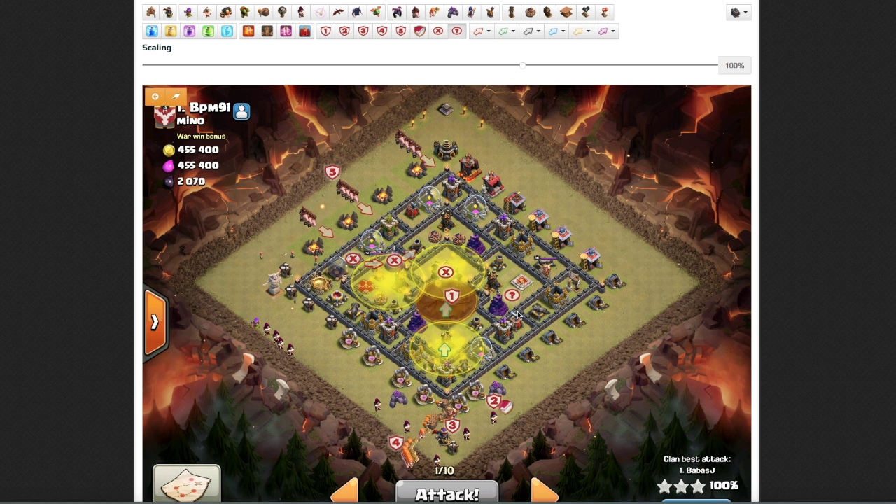
pyautogui.click(483, 379)
pyautogui.click(386, 372)
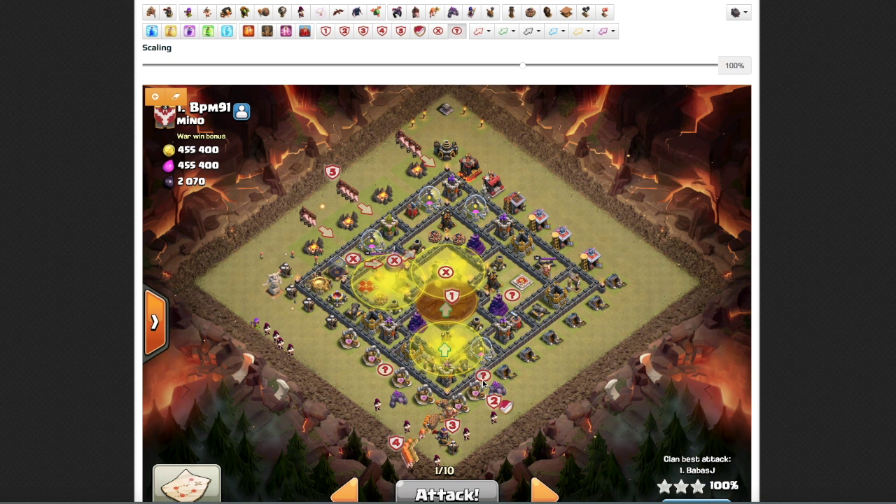
# Examine the annotated attack plan together with the troop count and used spell slots below the base picture
pyautogui.scroll(-1, 483, 384)
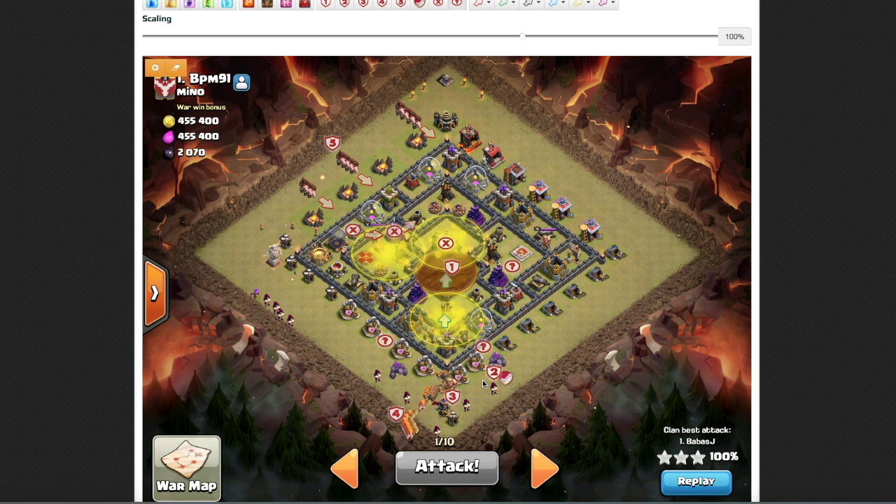
pyautogui.scroll(-1, 483, 384)
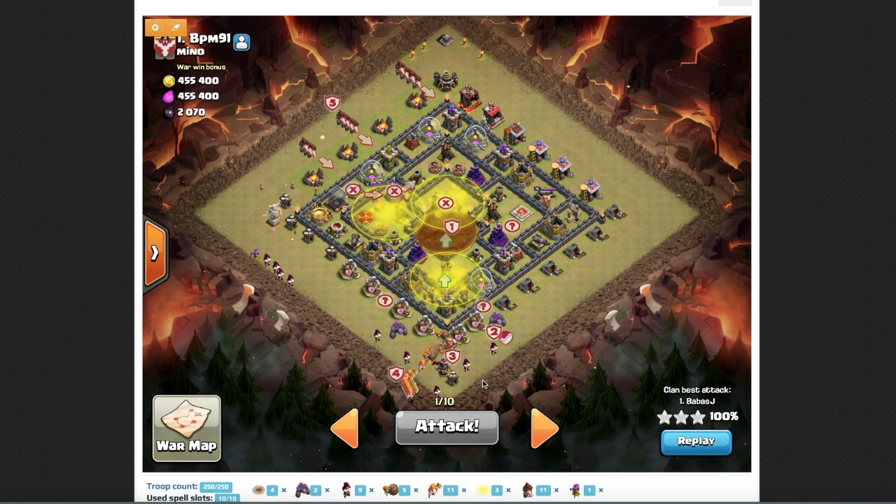
pyautogui.scroll(3, 483, 383)
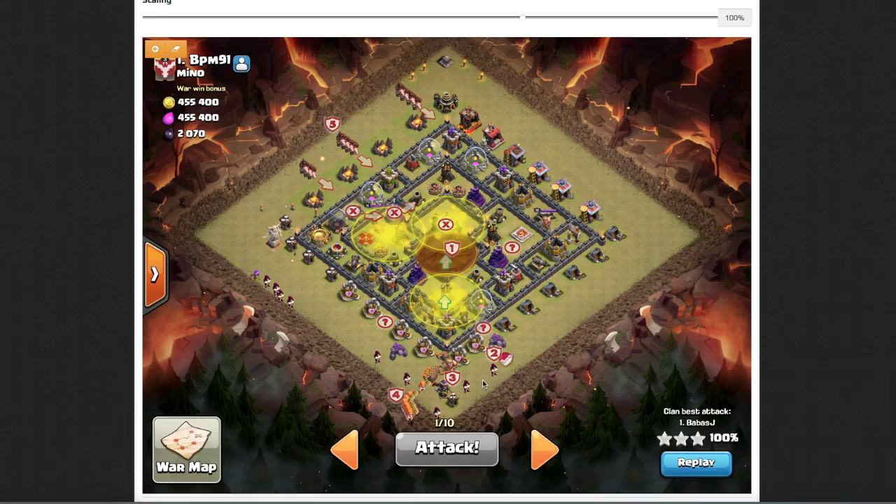
pyautogui.scroll(3, 483, 384)
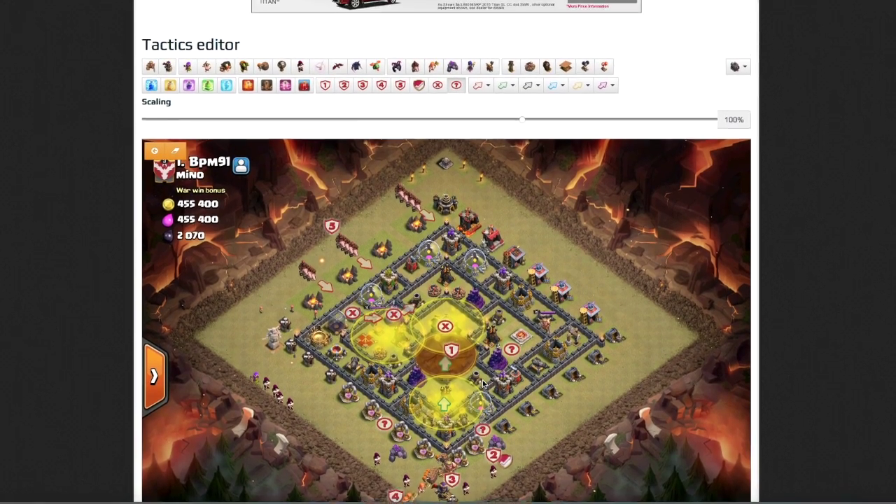
pyautogui.scroll(1, 483, 384)
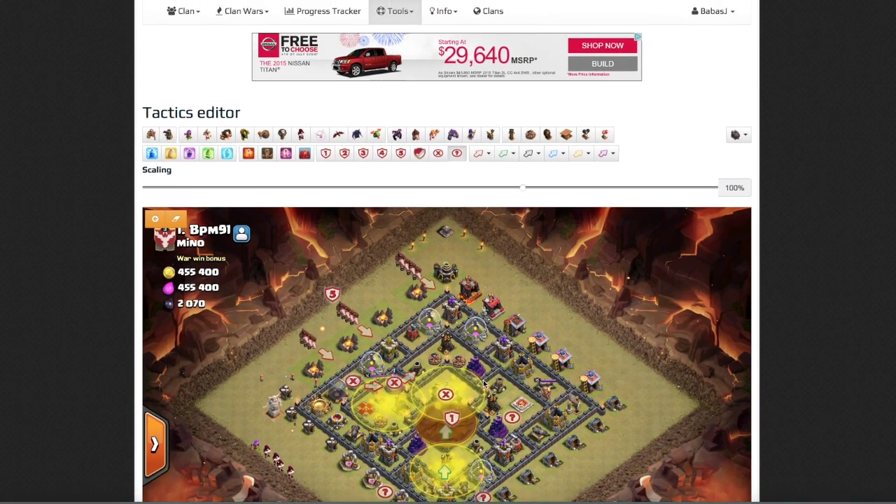
pyautogui.scroll(-3, 483, 384)
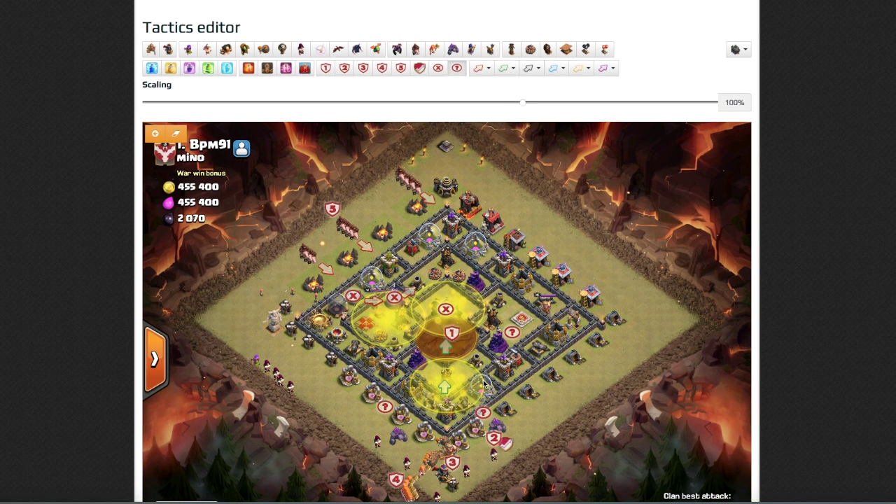
pyautogui.scroll(-2, 483, 384)
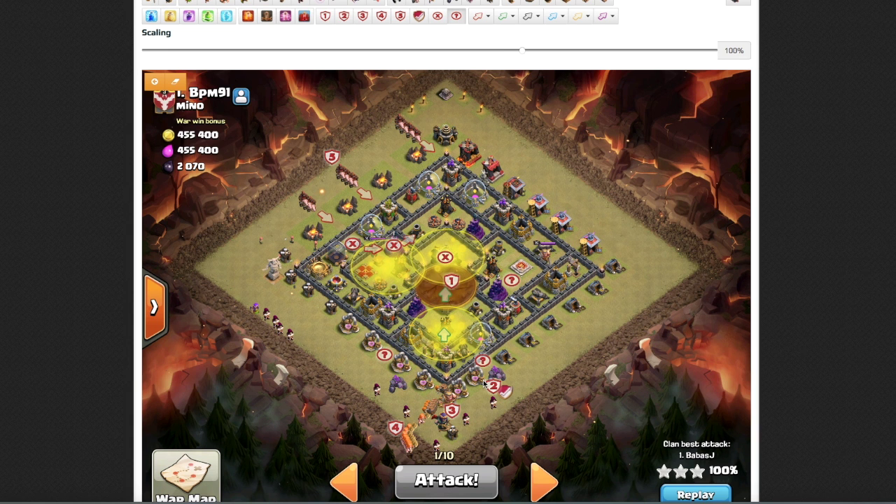
pyautogui.scroll(-1, 483, 383)
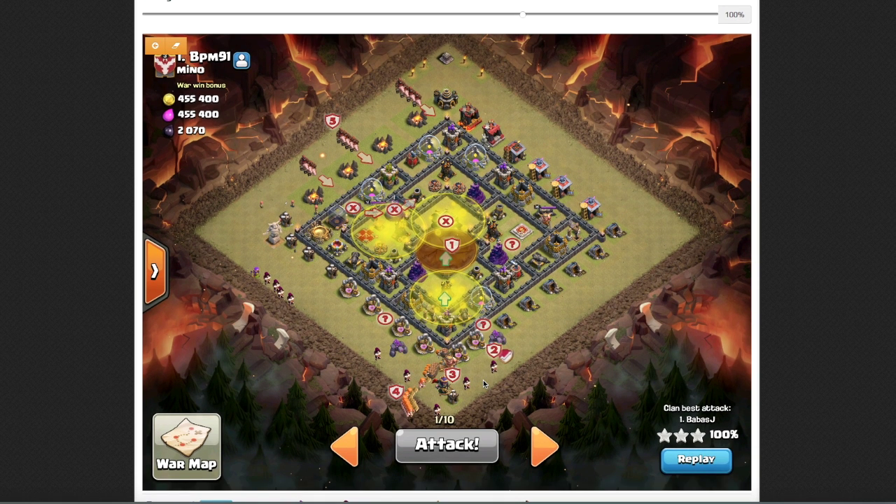
pyautogui.scroll(-2, 483, 384)
pyautogui.scroll(-3, 483, 383)
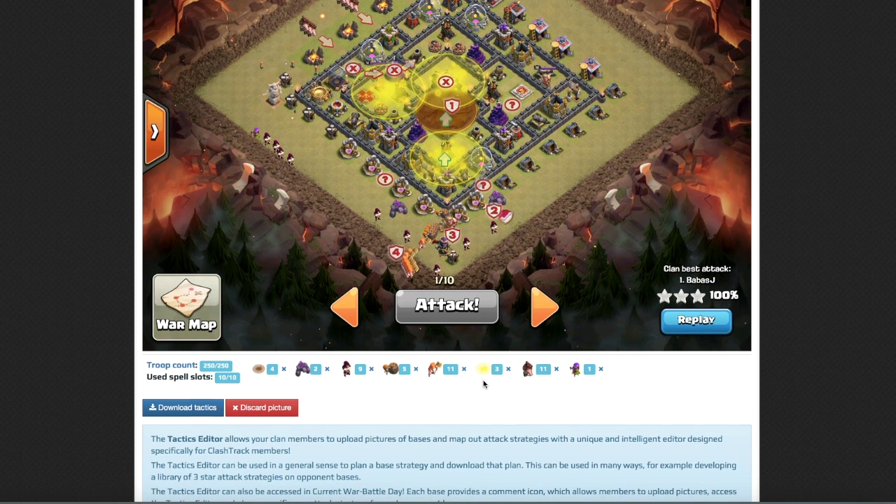